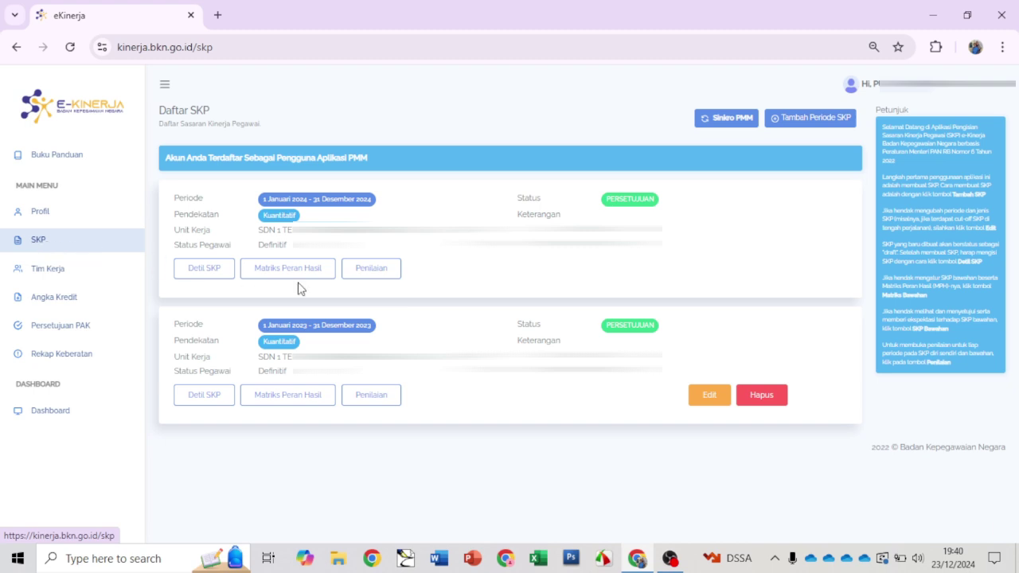
# Open the Penilaian page of the 2024 SKP and examine its Triwulan 1, 2, 3 and Tahunan assessment periods
pyautogui.click(375, 270)
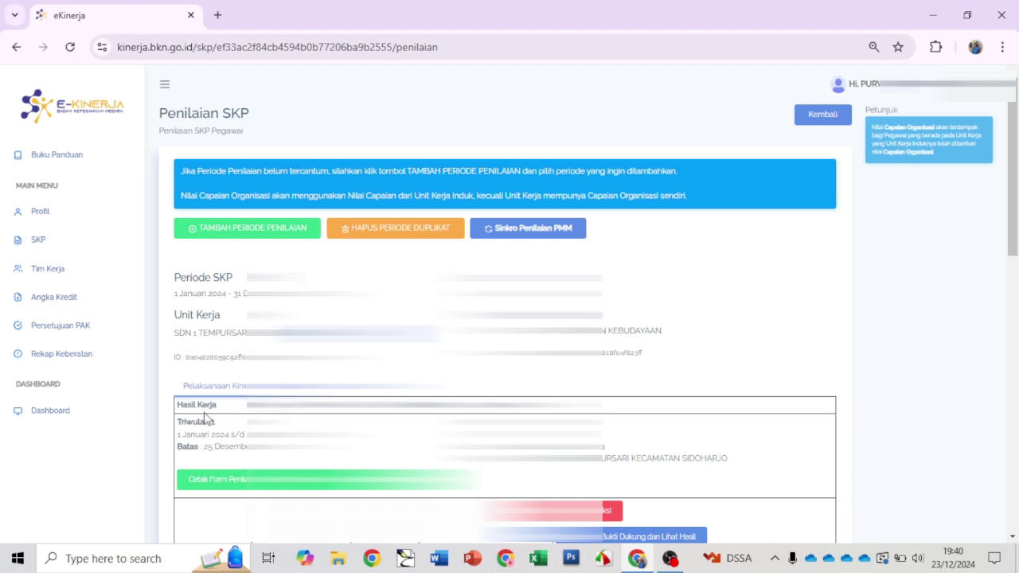
pyautogui.moveTo(216, 422); pyautogui.dragTo(176, 429)
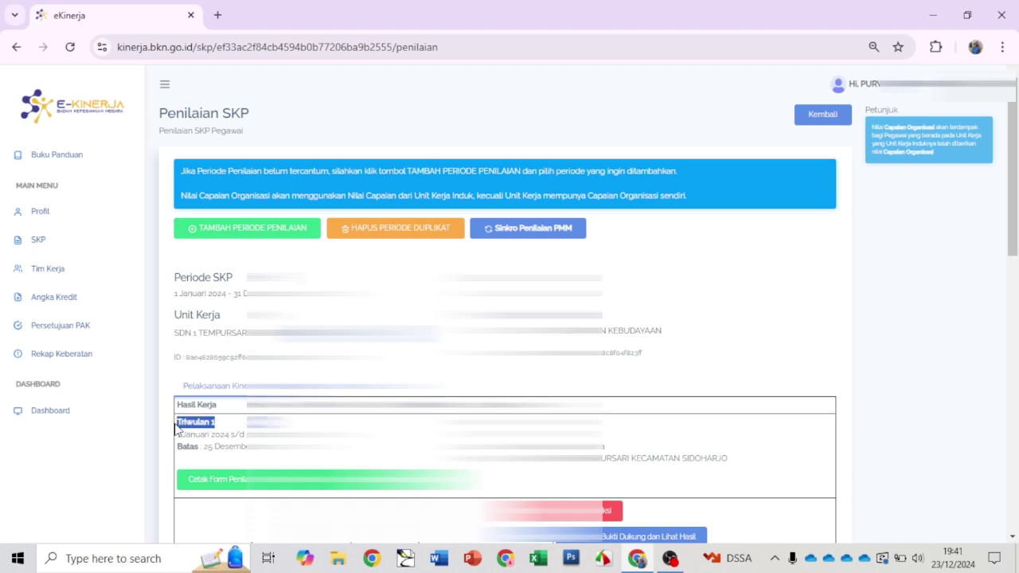
pyautogui.moveTo(1015, 231); pyautogui.dragTo(1015, 363)
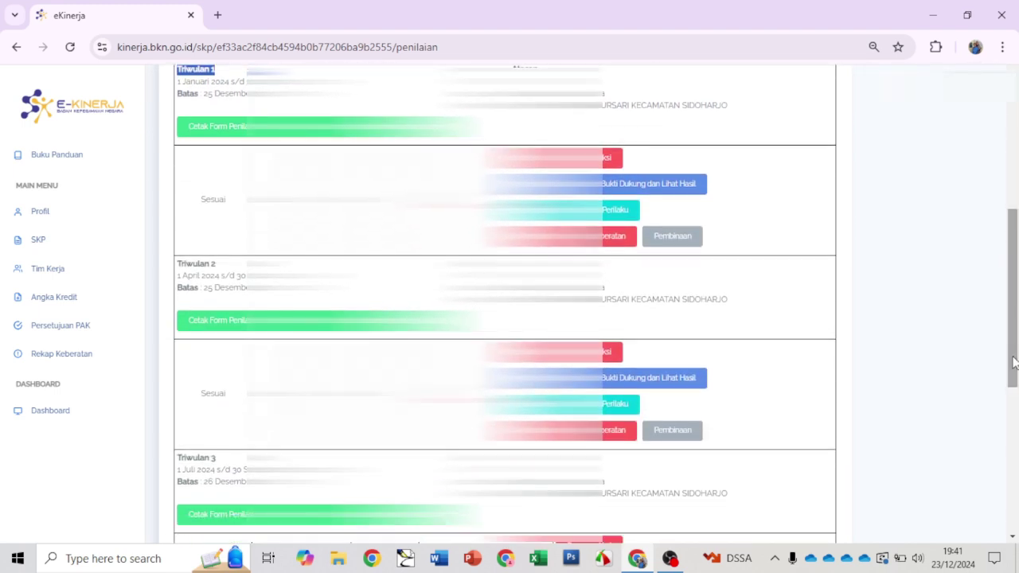
pyautogui.moveTo(215, 266); pyautogui.dragTo(177, 268)
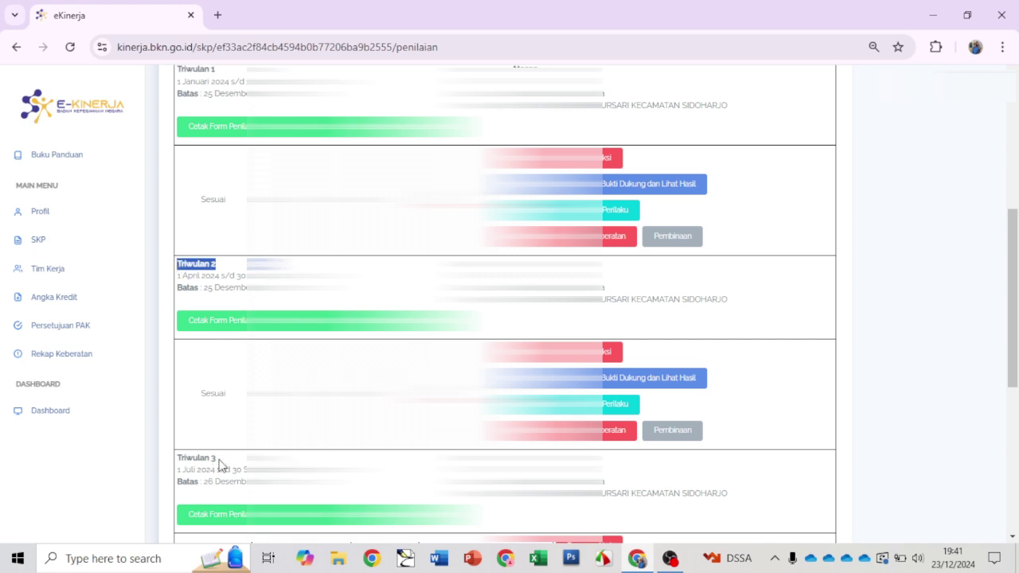
pyautogui.moveTo(221, 466); pyautogui.dragTo(177, 465)
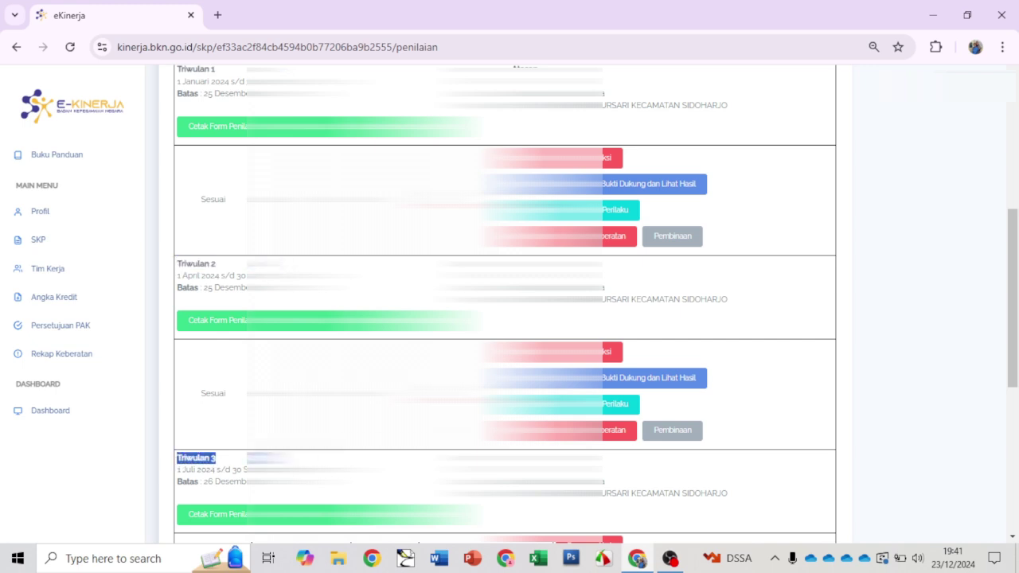
pyautogui.moveTo(1014, 407); pyautogui.dragTo(1012, 517)
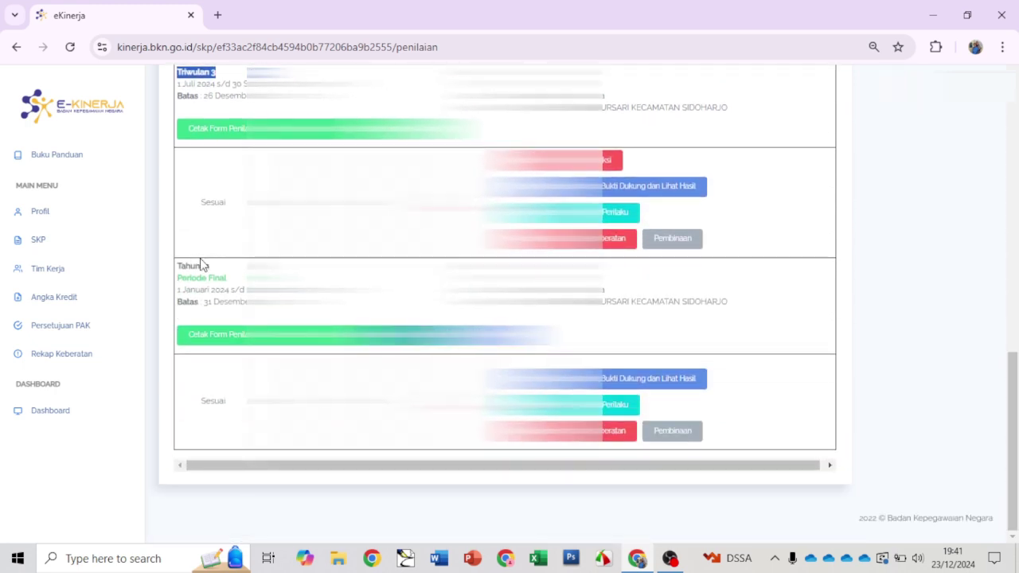
pyautogui.moveTo(212, 268); pyautogui.dragTo(177, 267)
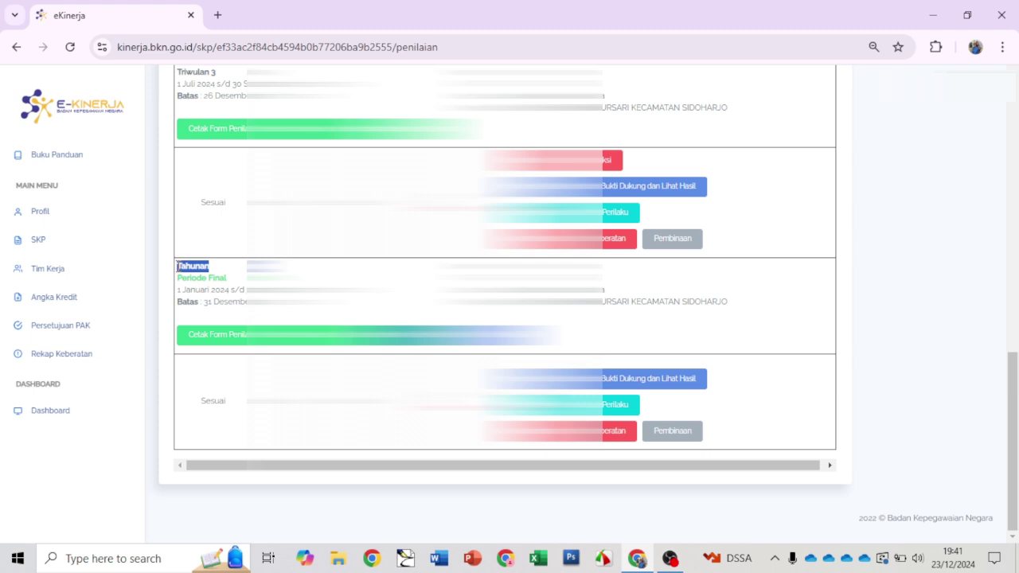
pyautogui.moveTo(1015, 408); pyautogui.dragTo(967, 196)
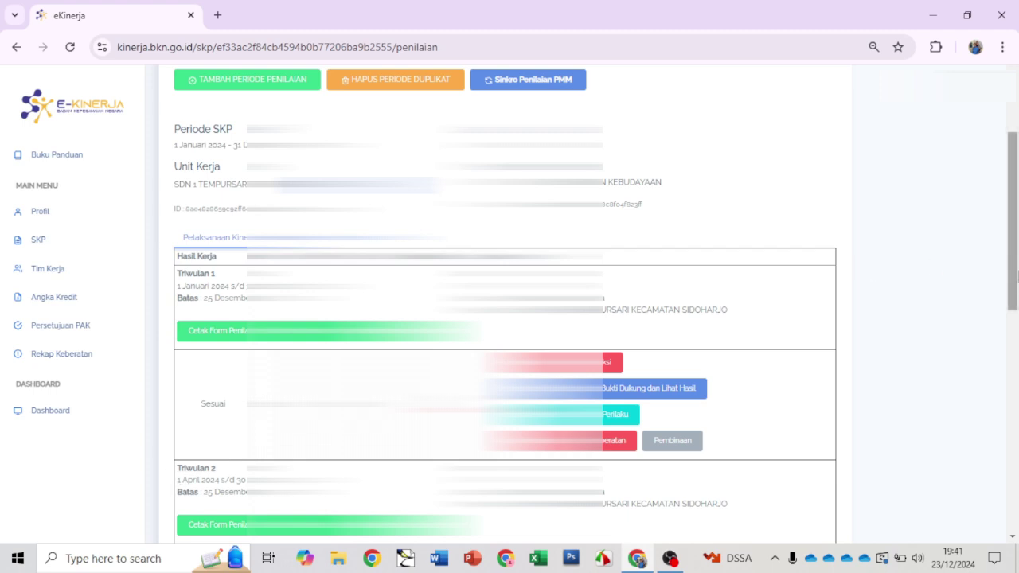
pyautogui.moveTo(1015, 284); pyautogui.dragTo(1015, 505)
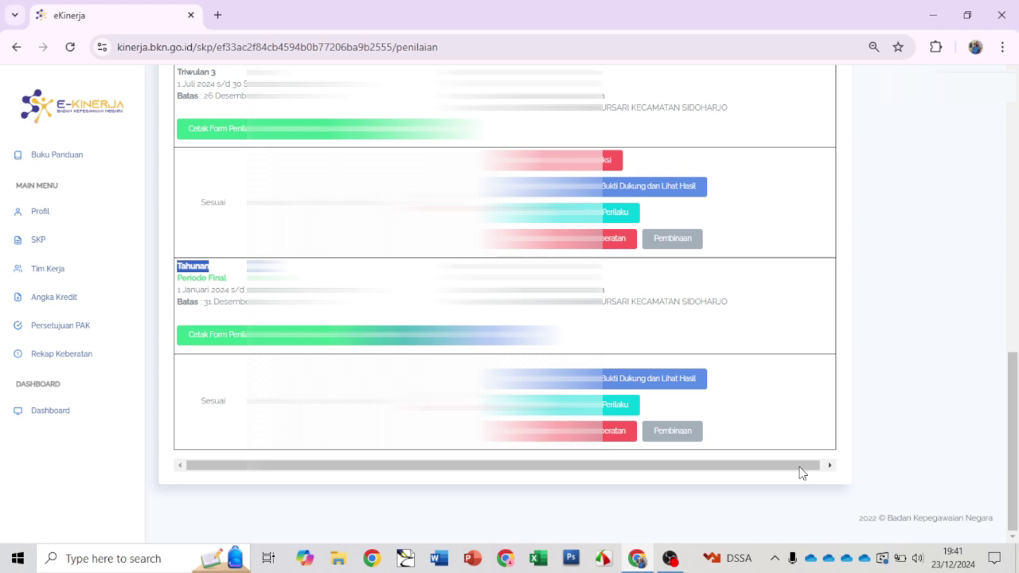
pyautogui.click(223, 275)
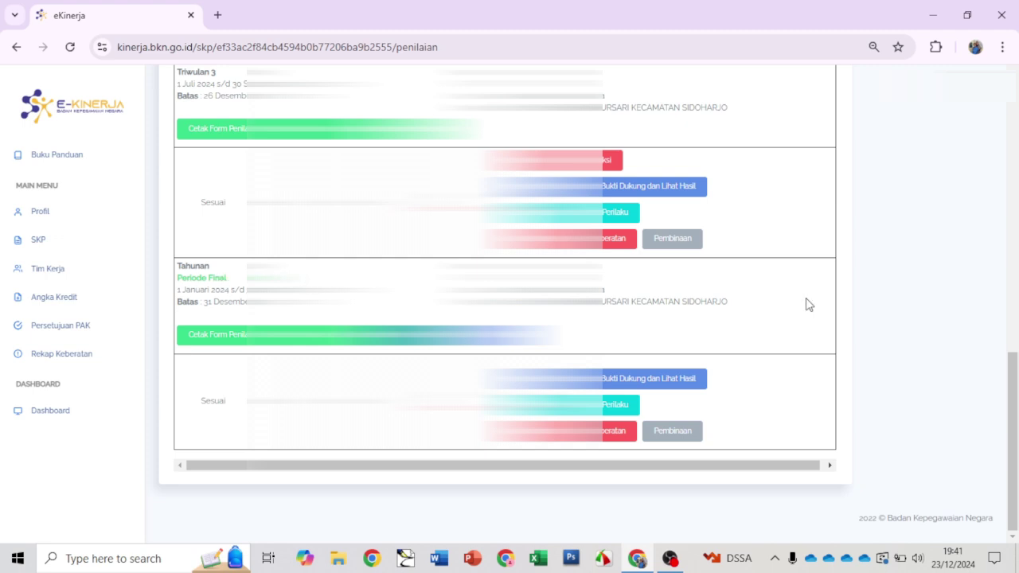
# Synchronise the final assessment data (Penilaian Final) from PMM and close the synchronisation report
pyautogui.moveTo(1013, 406); pyautogui.dragTo(1005, 80)
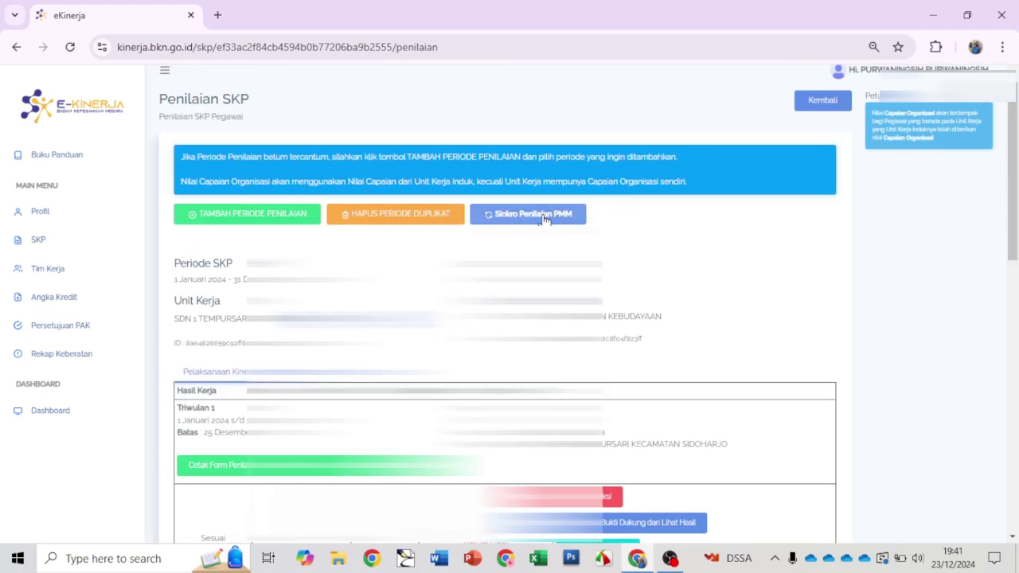
pyautogui.click(563, 223)
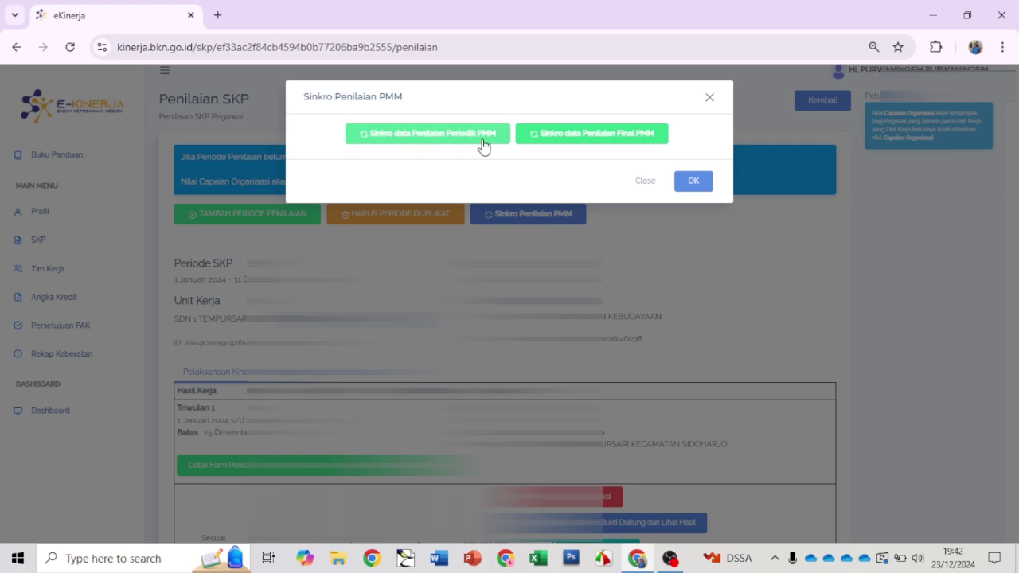
pyautogui.click(589, 143)
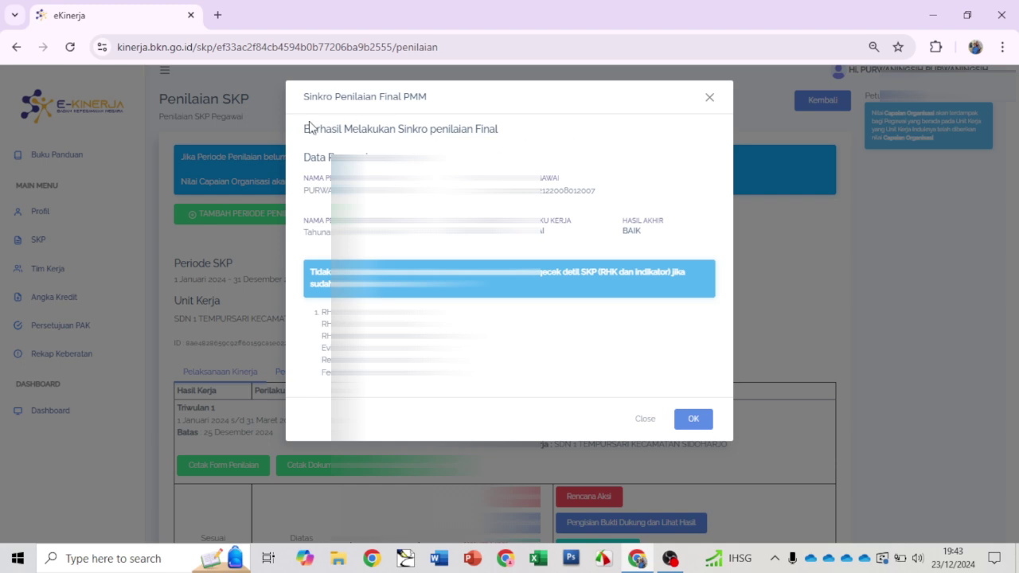
pyautogui.moveTo(306, 129); pyautogui.dragTo(501, 134)
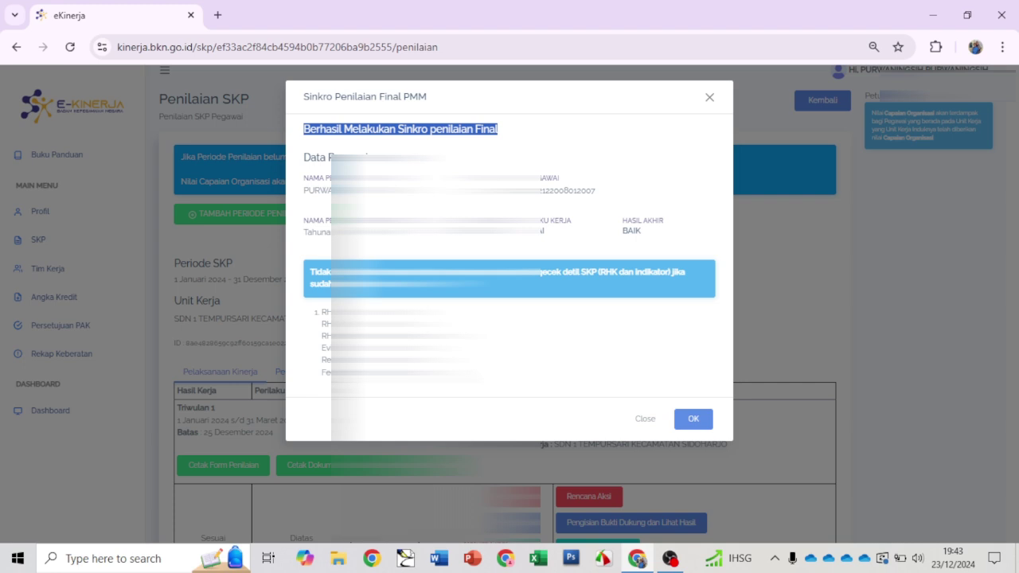
pyautogui.click(691, 422)
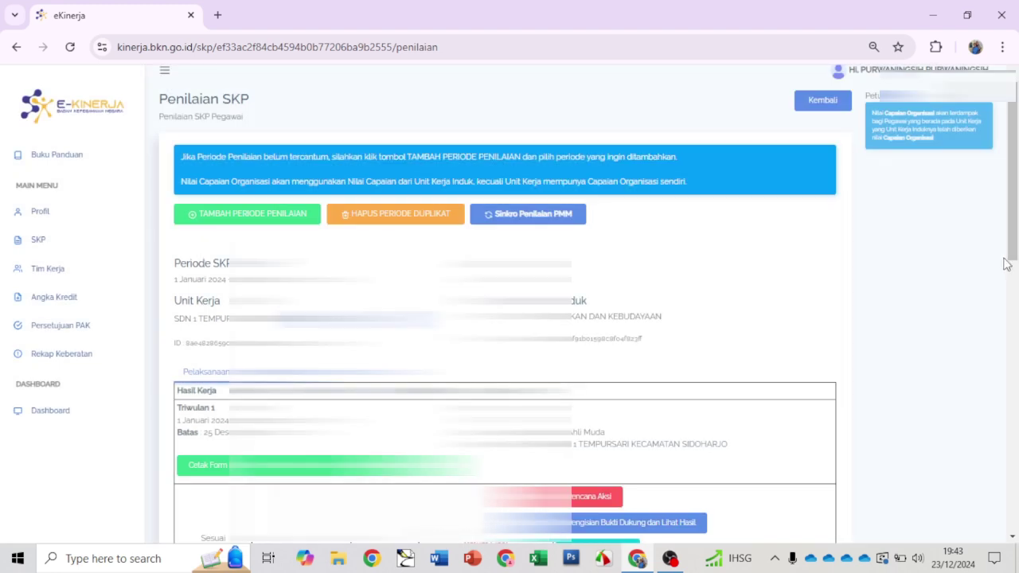
# Generate the Form Penilaian for the Tahunan period, dated 31/12/2024 with the location Wonogiri
pyautogui.moveTo(1014, 221); pyautogui.dragTo(1016, 509)
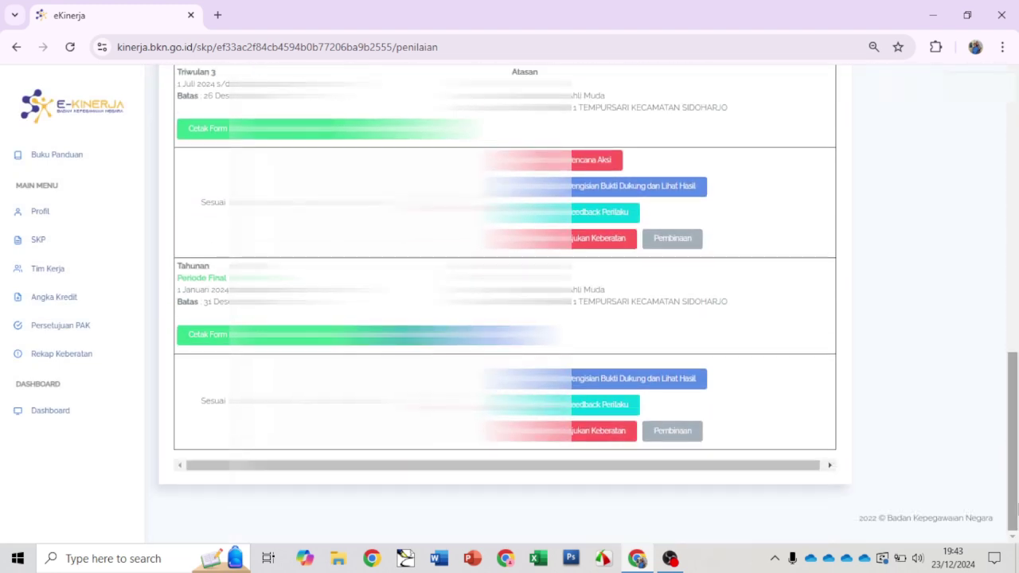
pyautogui.click(230, 338)
pyautogui.click(442, 154)
pyautogui.click(563, 146)
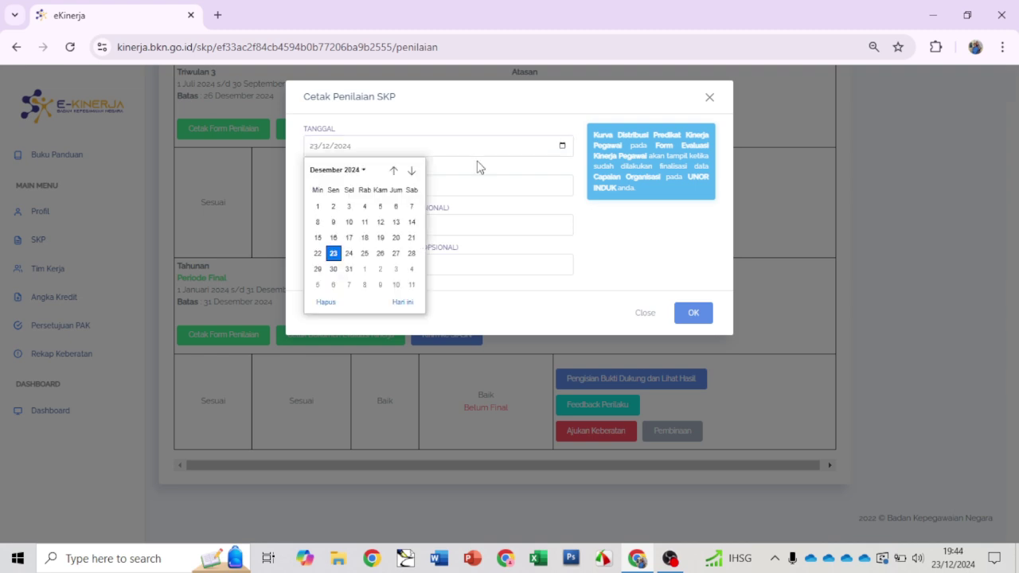
pyautogui.click(348, 270)
pyautogui.click(385, 187)
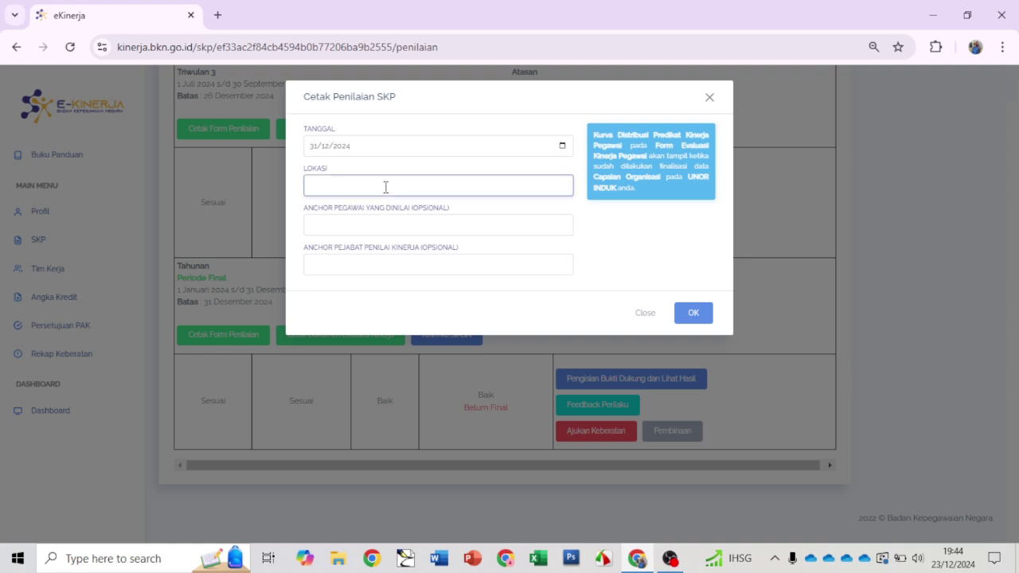
pyautogui.write('Ka')
pyautogui.press('BackSpace')
pyautogui.write('Wonogiri')
pyautogui.click(694, 319)
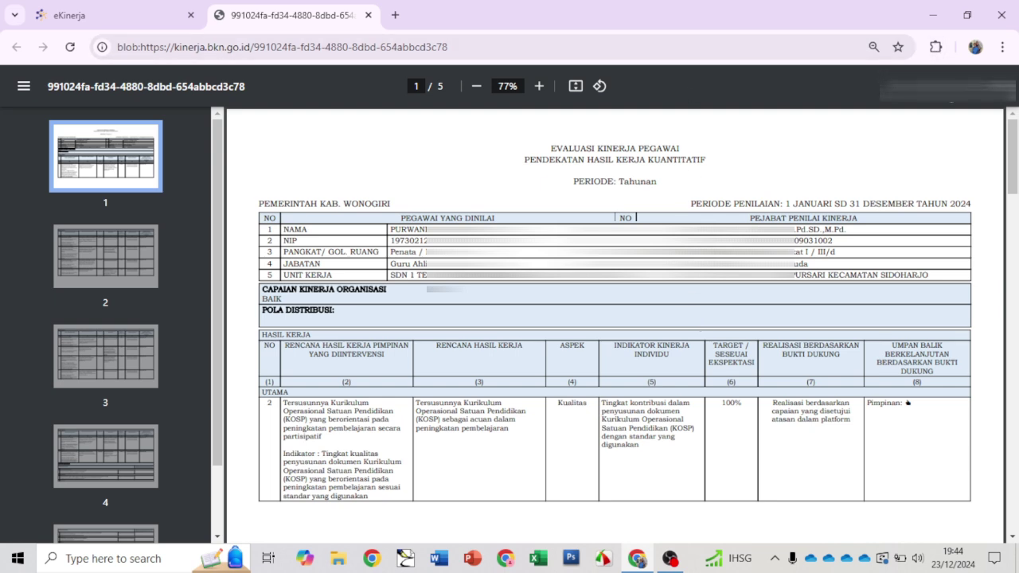
# Save the generated form as a PDF in Downloads, named "Evaluasi Kinerja Pegawai" followed by the employee's short name
pyautogui.click(945, 105)
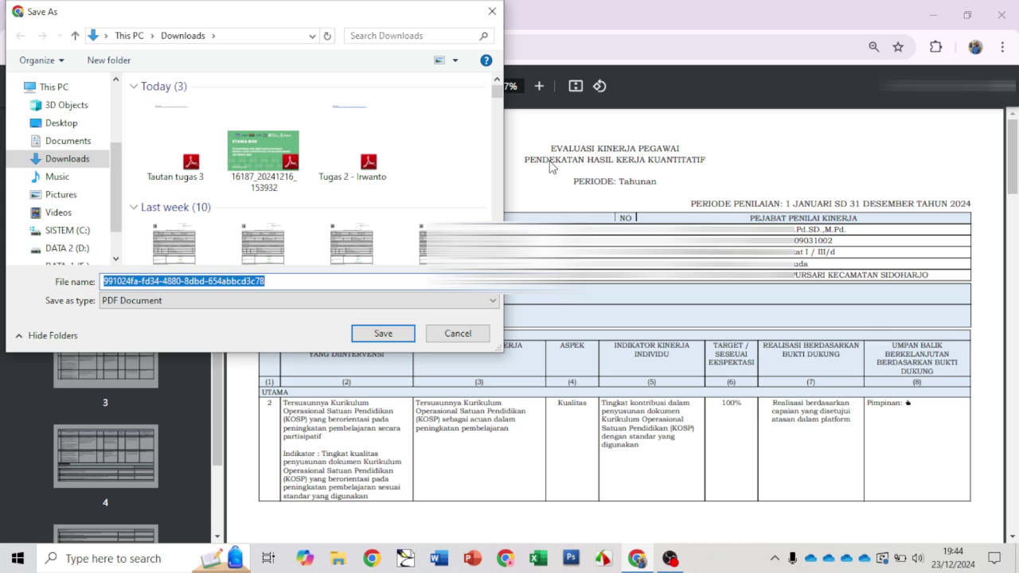
pyautogui.write('Dokumen Penilaian Kinerja')
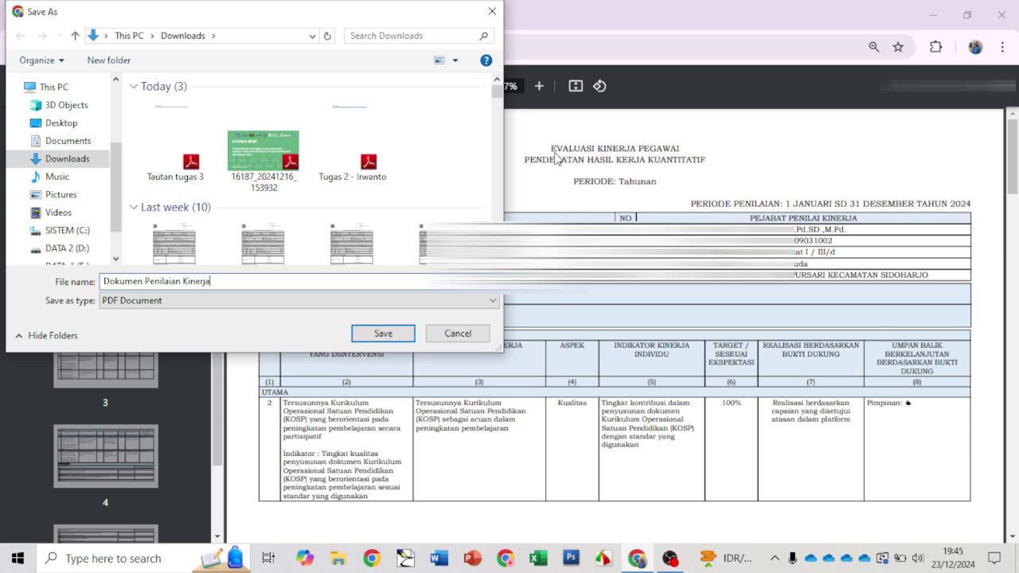
pyautogui.hotkey('ctrl', 'a')
pyautogui.write('Evaluasi Kinerja Pegawai')
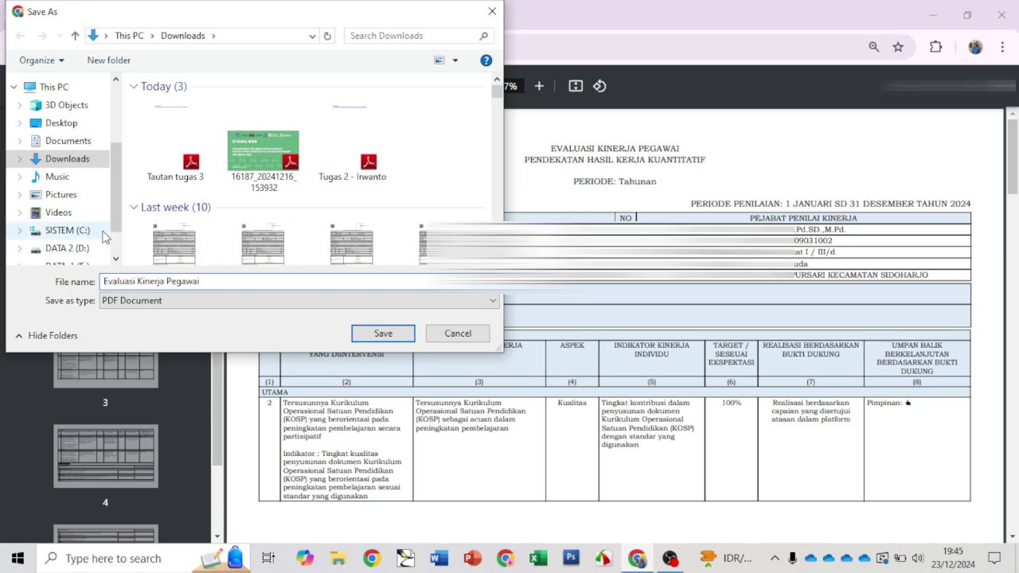
pyautogui.write(' Pur')
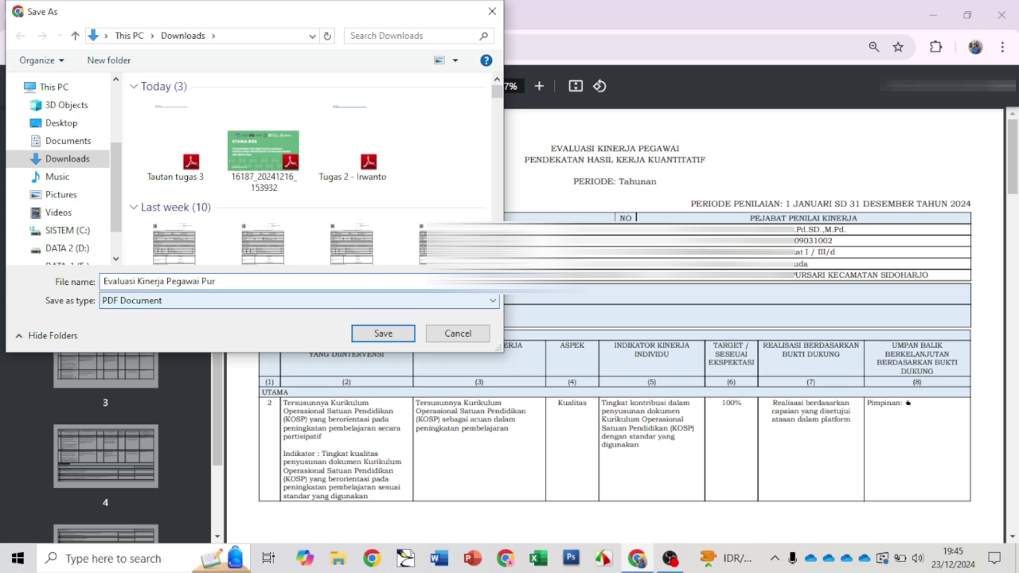
pyautogui.click(383, 333)
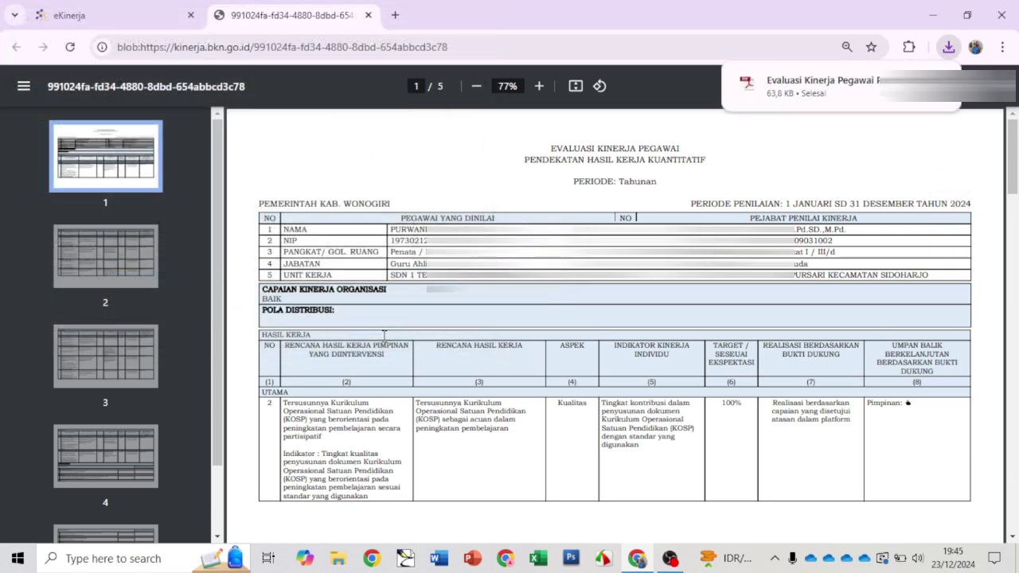
# Close the form's print dialog in eKinerja and generate the Tahunan Dokumen Evaluasi Kinerja with employee date 31/12/2024 and employee location Wonogiri
pyautogui.click(121, 16)
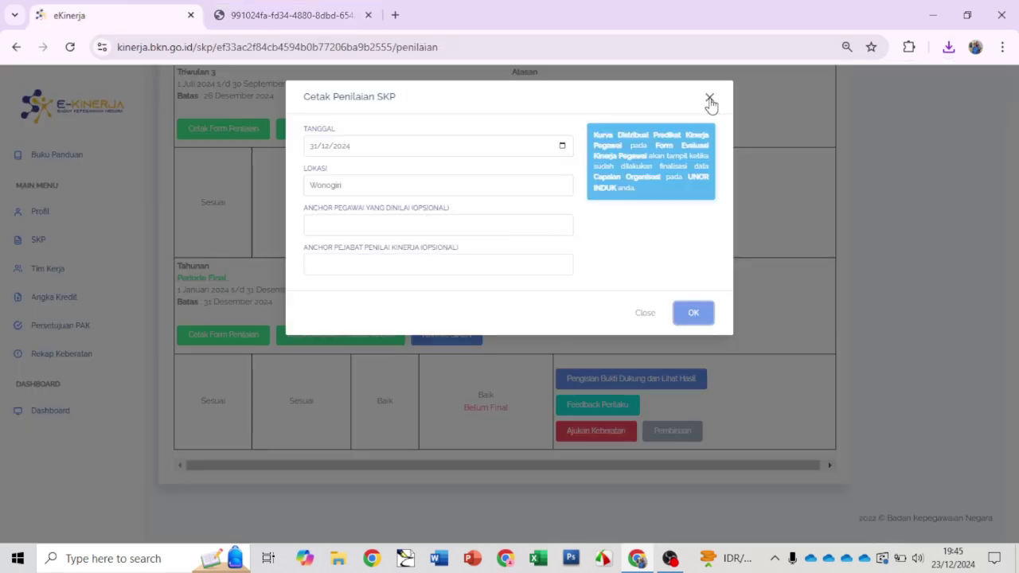
pyautogui.click(709, 98)
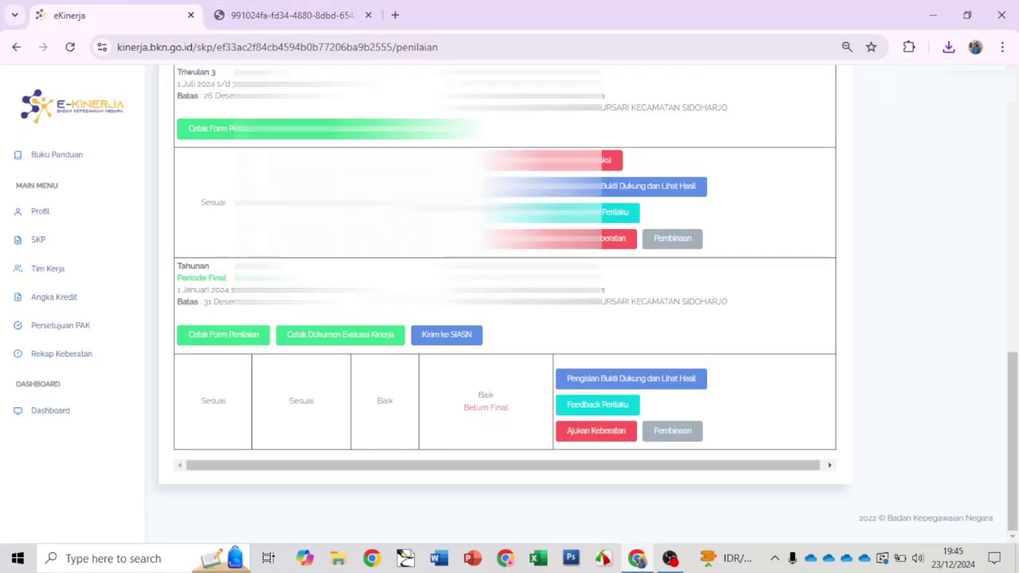
pyautogui.click(341, 336)
pyautogui.click(652, 149)
pyautogui.click(705, 149)
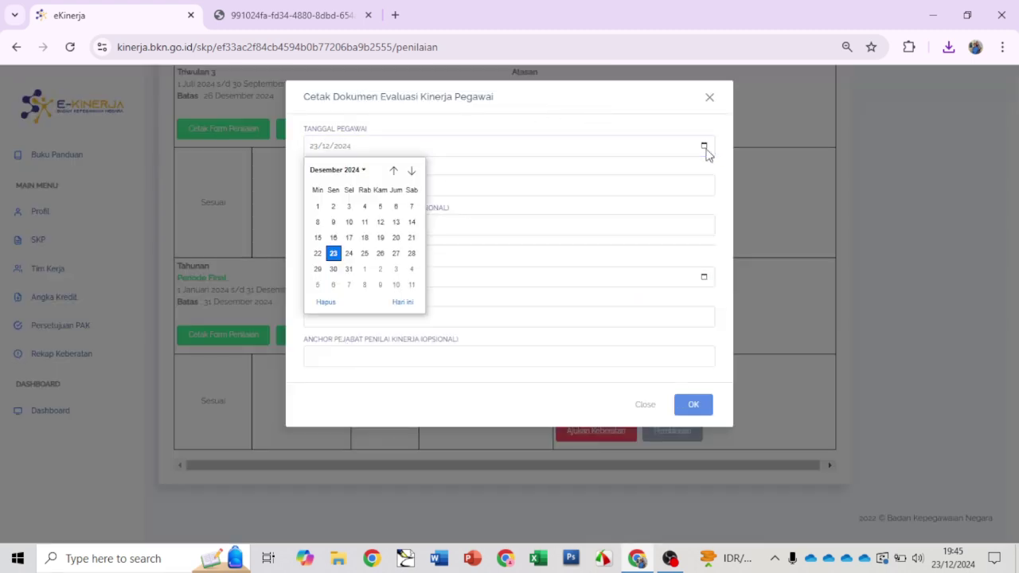
pyautogui.click(349, 268)
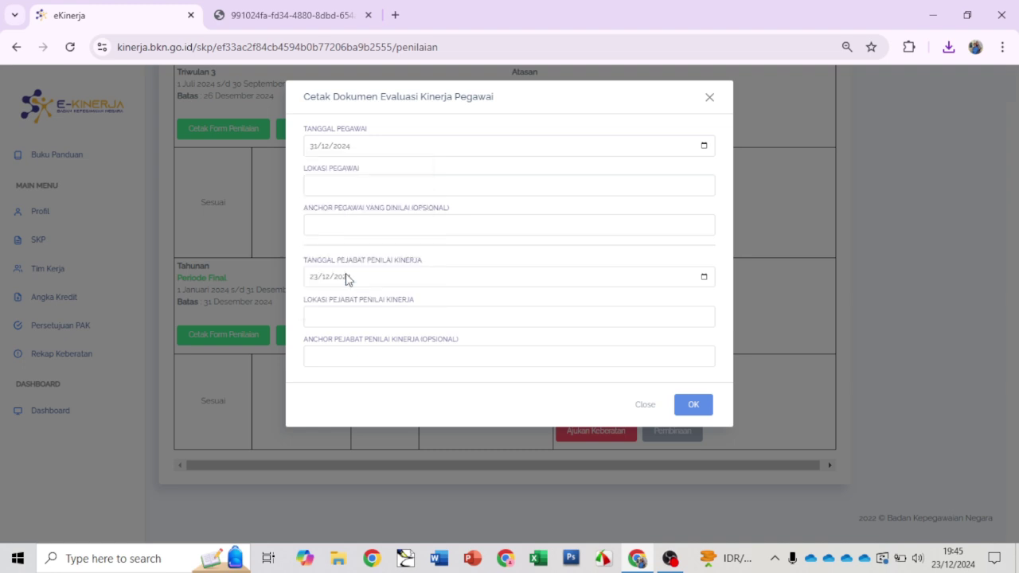
pyautogui.click(420, 176)
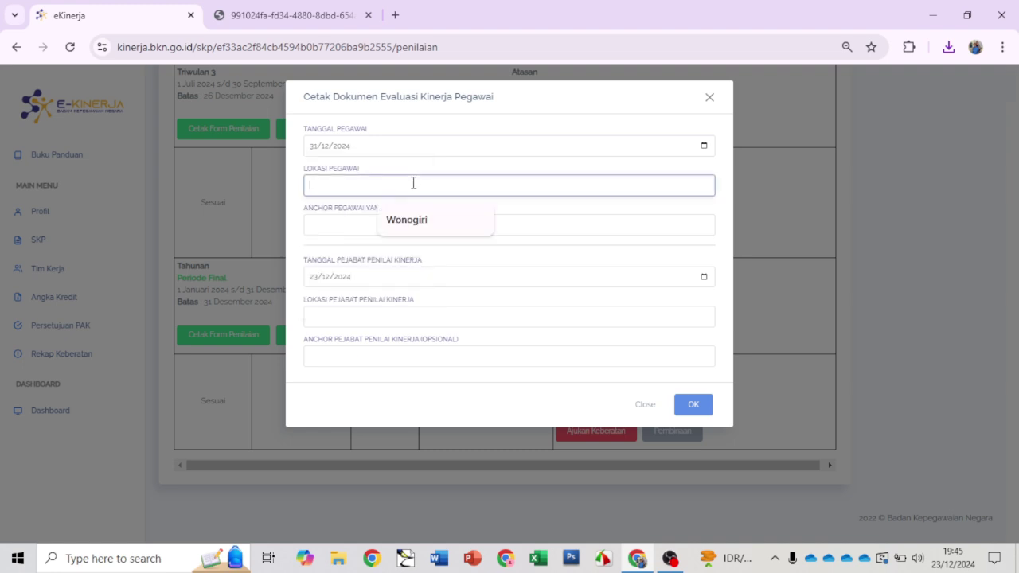
pyautogui.click(410, 225)
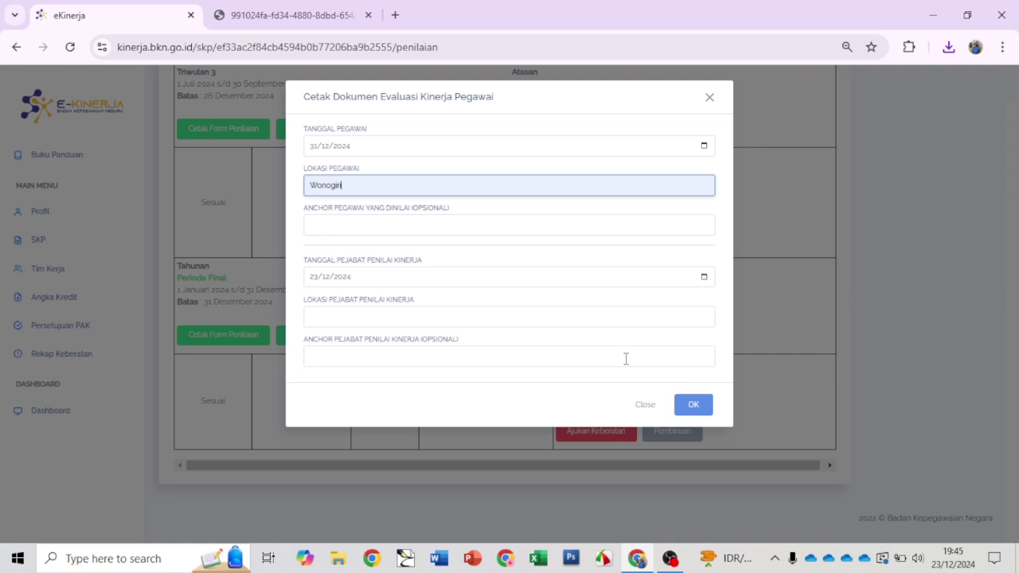
pyautogui.click(694, 408)
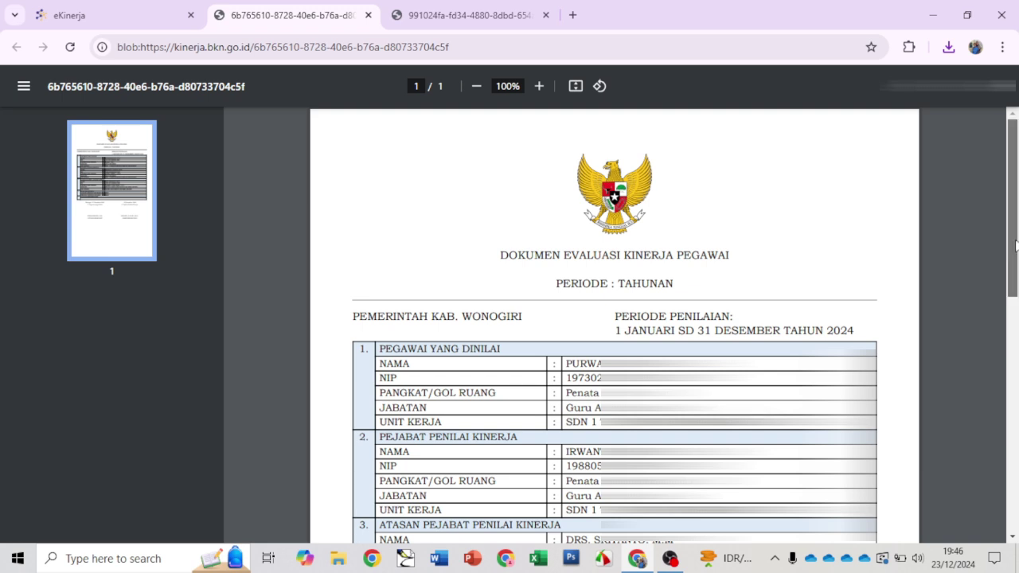
# Check the evaluation document down to its signatures and save it in Downloads as "Dokumen Evaluasi Kinerja" followed by the employee's short name
pyautogui.scroll(-3, 615, 326)
pyautogui.scroll(-2, 787, 332)
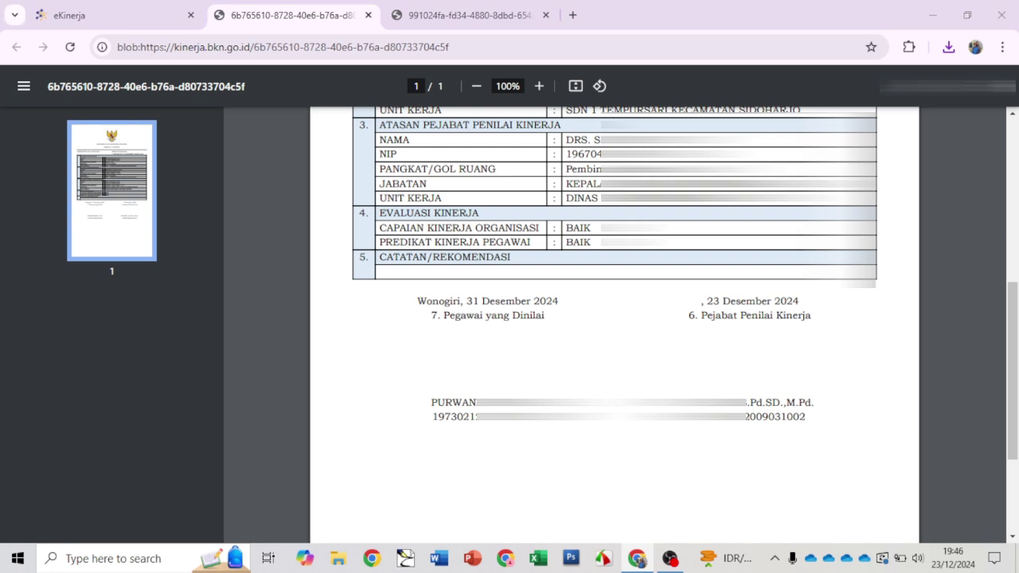
pyautogui.hotkey('ctrl', 's')
pyautogui.write('Dok')
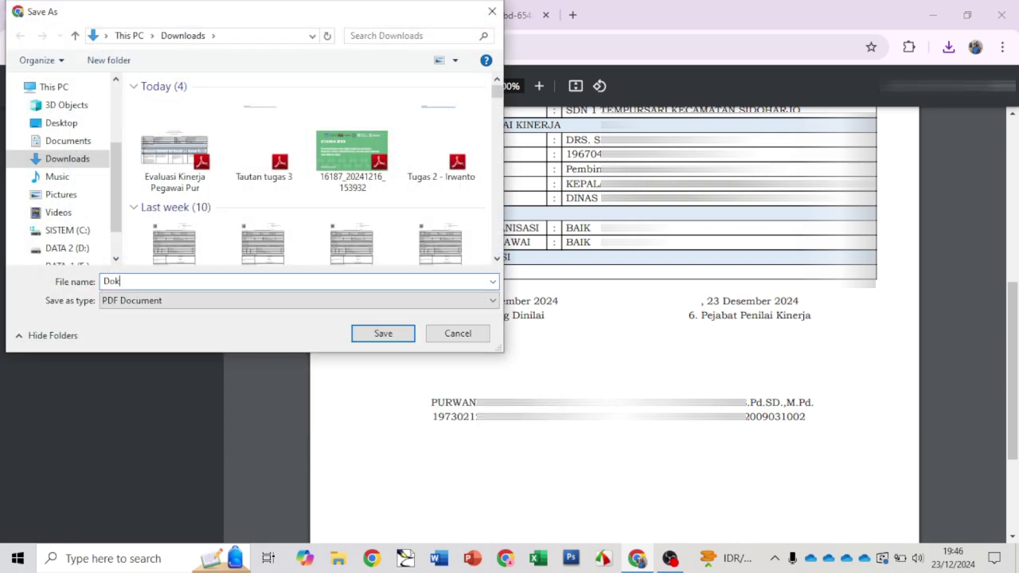
pyautogui.write('umen Evaluasi Kinerja')
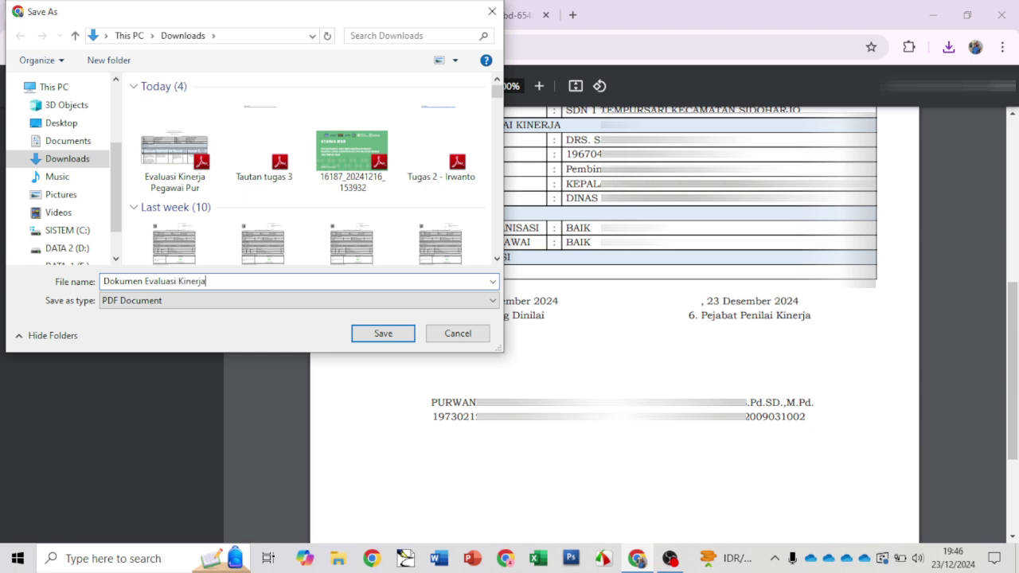
pyautogui.write(' Pur')
pyautogui.click(389, 340)
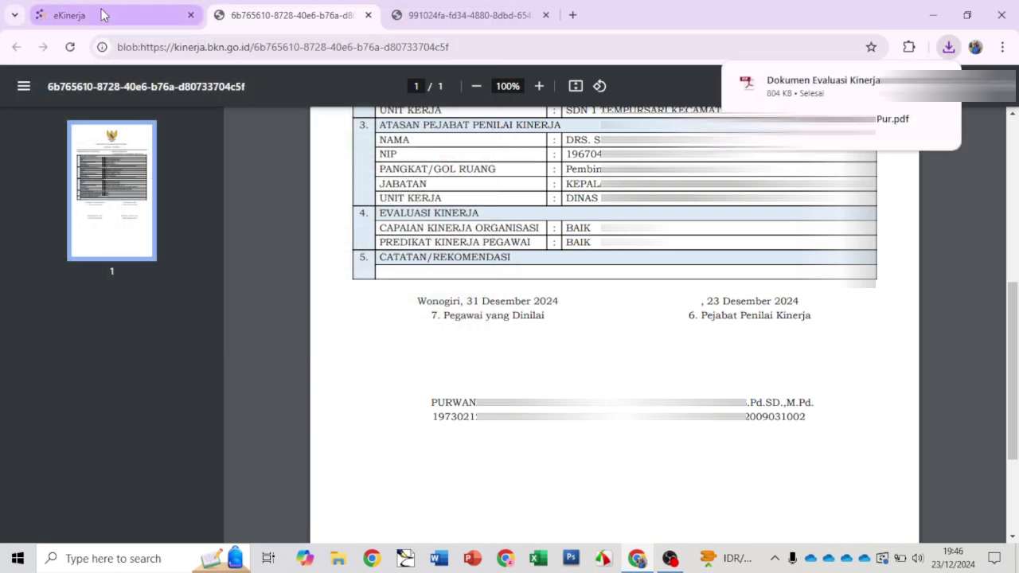
# Close the evaluation document's print dialog in eKinerja and open the SKP detail for the period 1 Januari 2024 - 31 Desember 2024
pyautogui.click(101, 17)
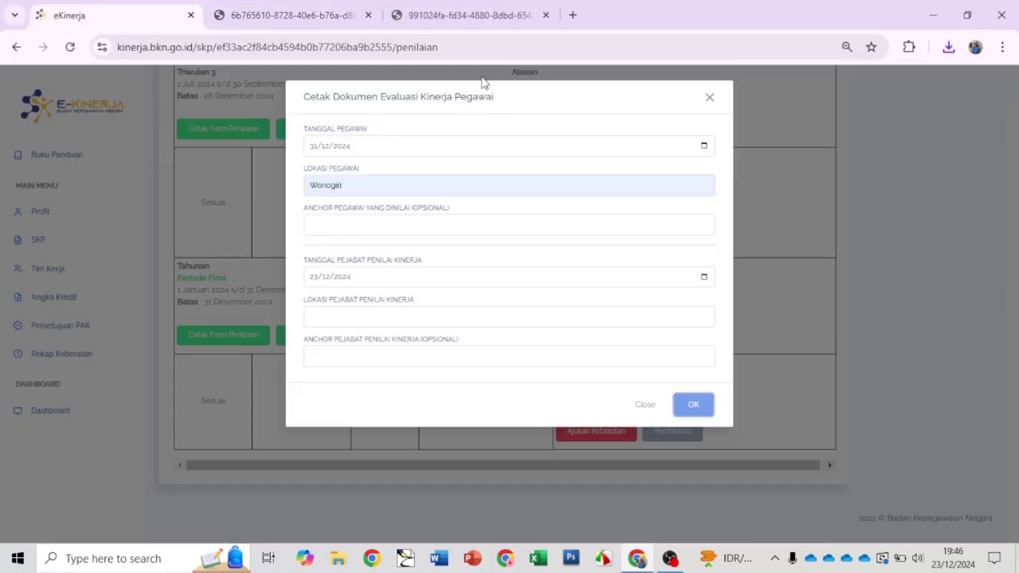
pyautogui.click(710, 99)
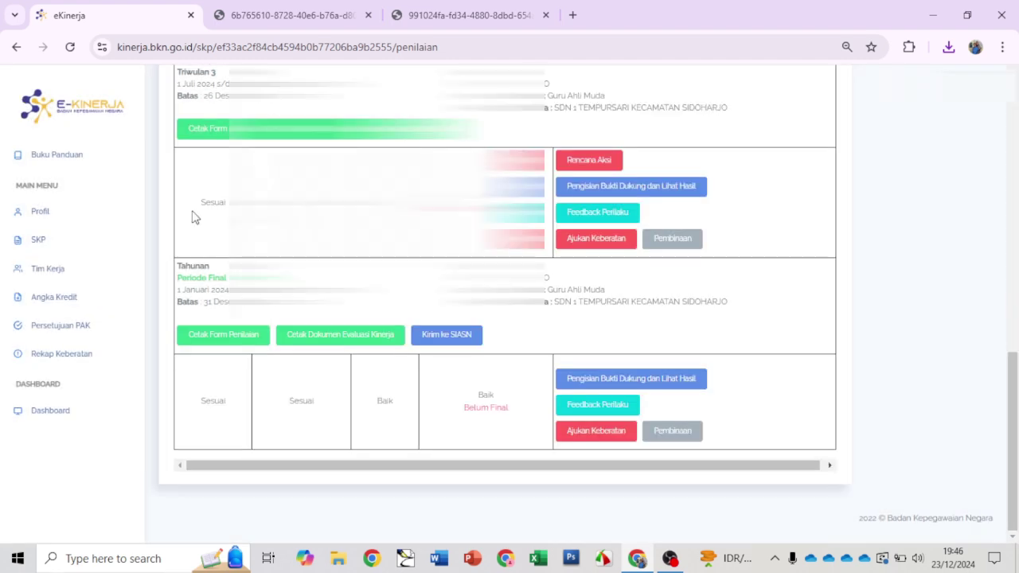
pyautogui.click(39, 243)
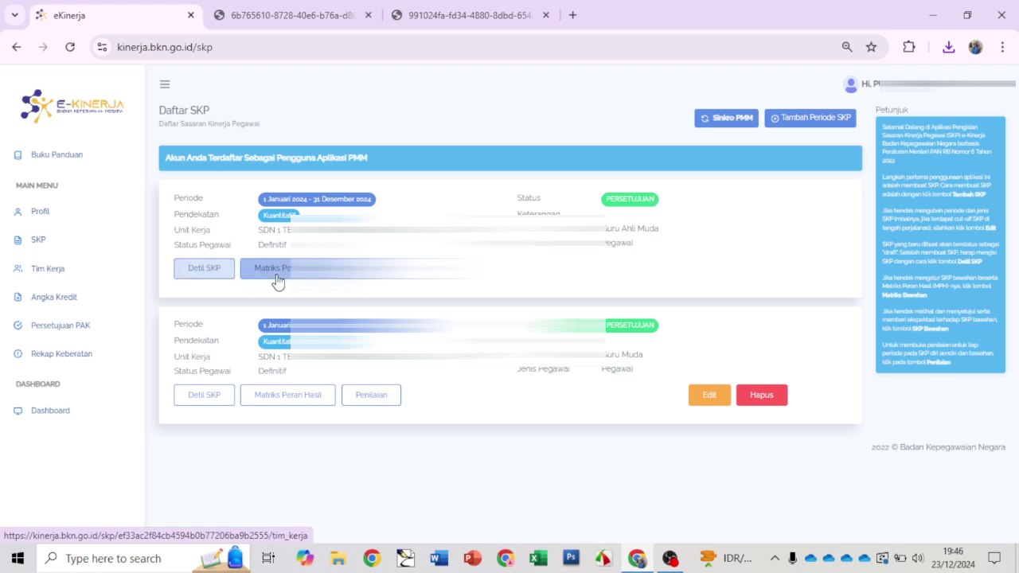
pyautogui.click(216, 273)
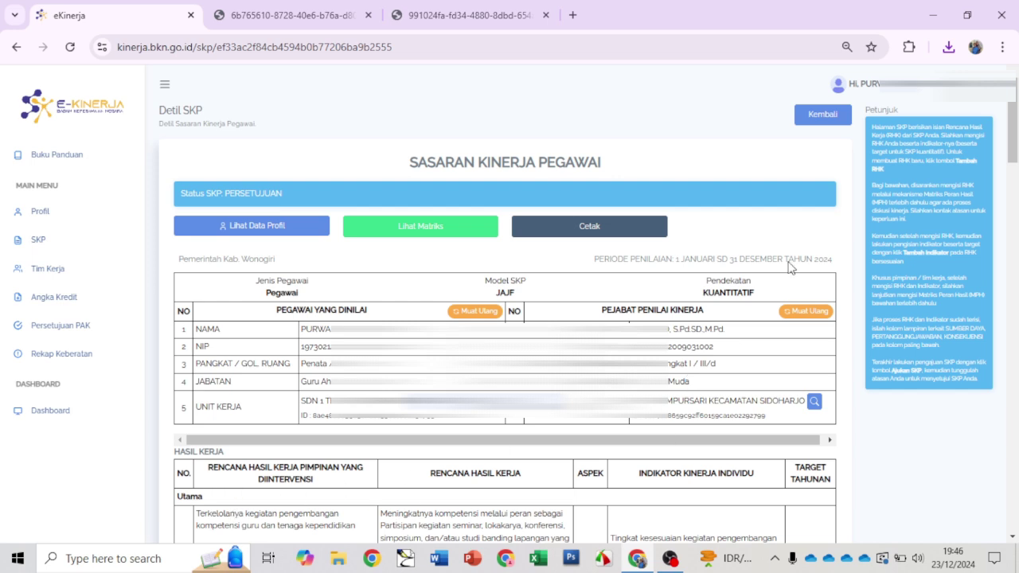
# Generate the printable Rencana SKP dated 02/01/2024 with the location Wonogiri
pyautogui.click(600, 233)
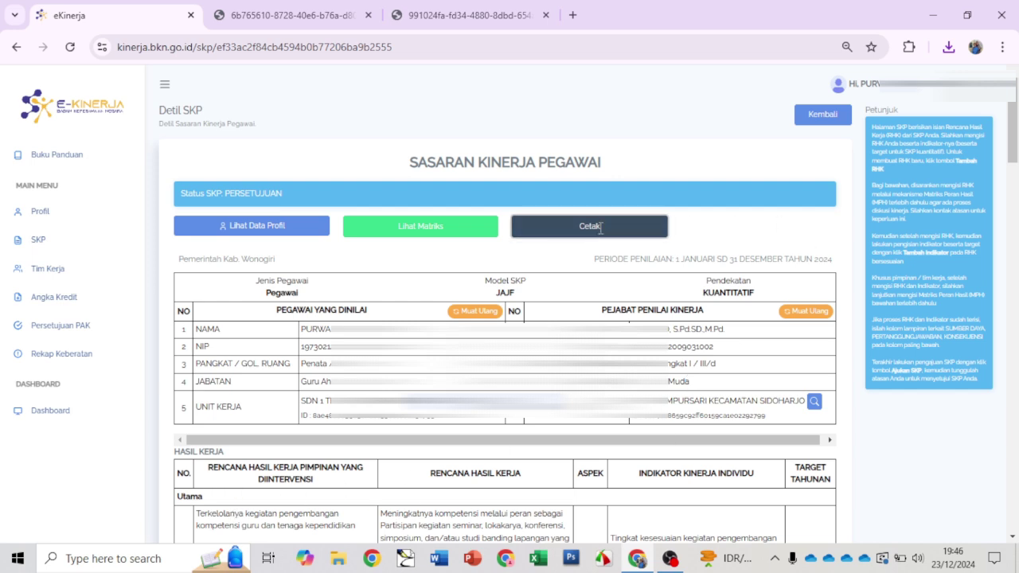
pyautogui.click(383, 157)
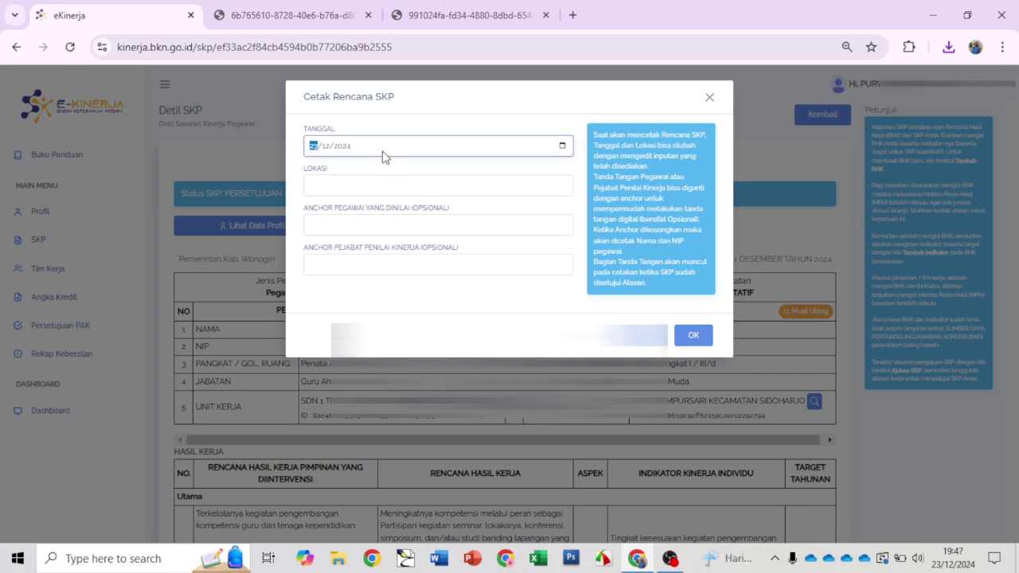
pyautogui.click(562, 146)
pyautogui.click(339, 172)
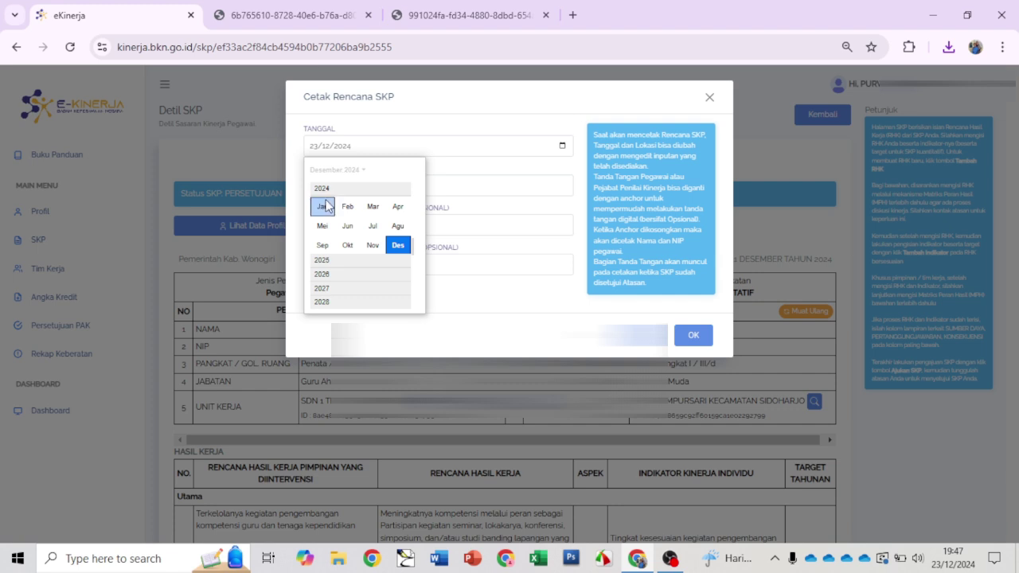
pyautogui.click(323, 201)
pyautogui.click(333, 208)
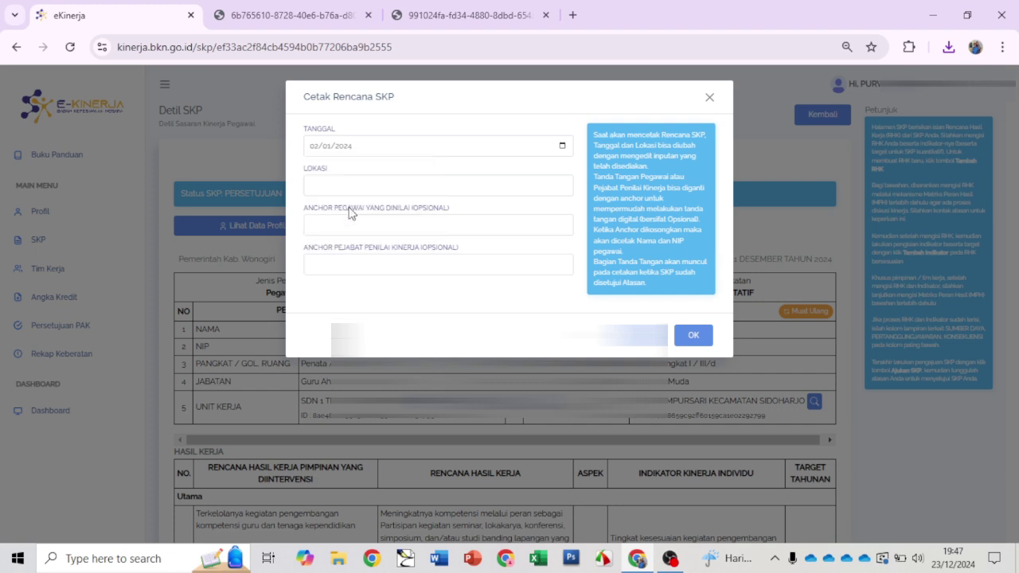
pyautogui.click(337, 184)
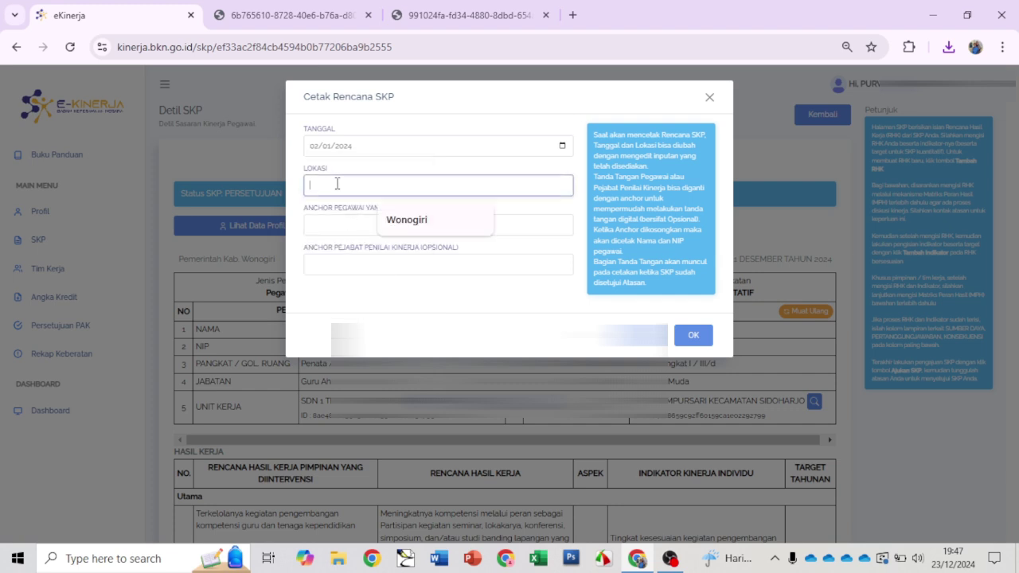
pyautogui.click(402, 220)
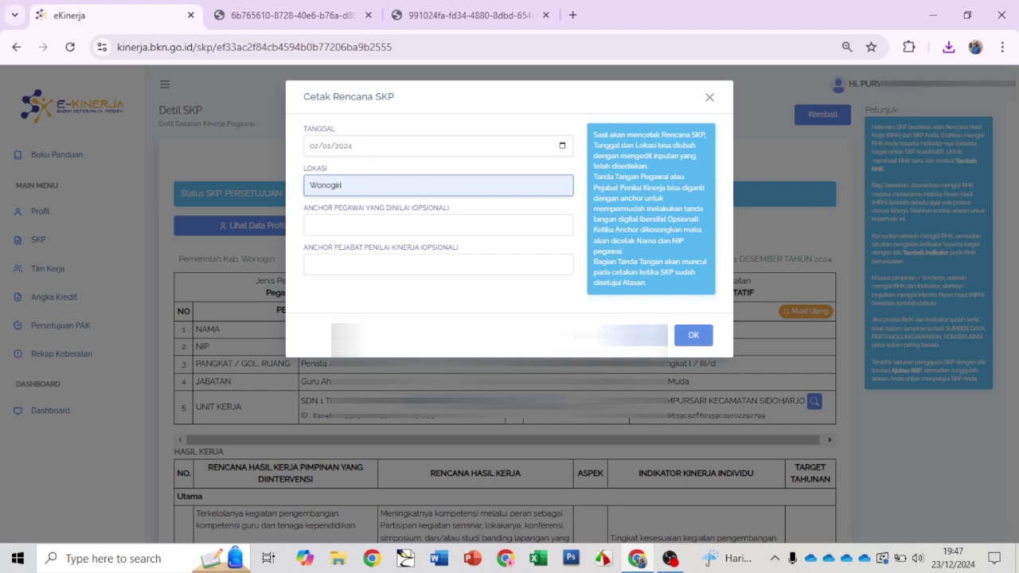
pyautogui.click(693, 336)
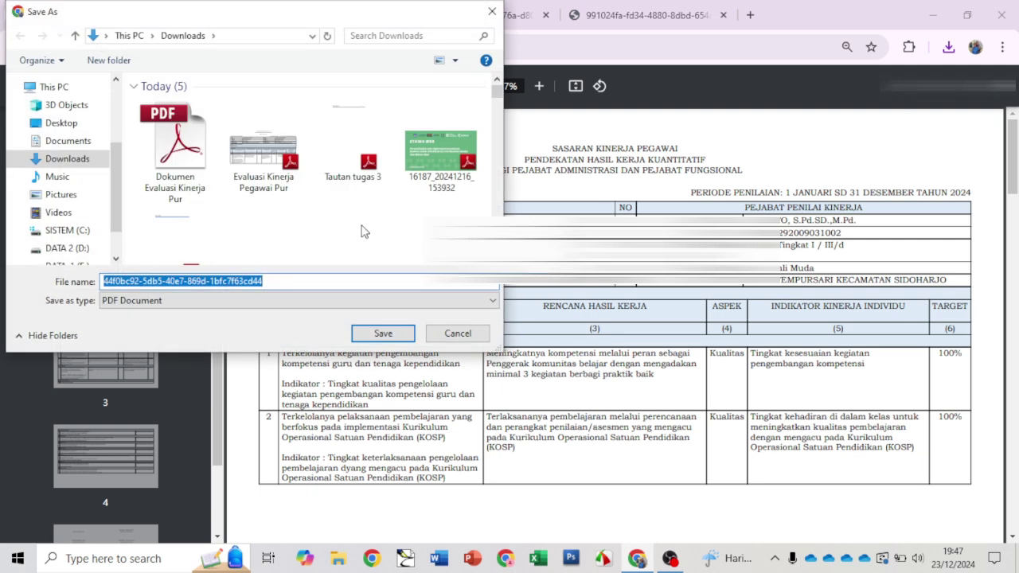
# Save the generated SKP plan in Downloads as "Sasaran Kinerja Pegawai" followed by the employee's short name, and close its print dialog in eKinerja
pyautogui.write('Sasara')
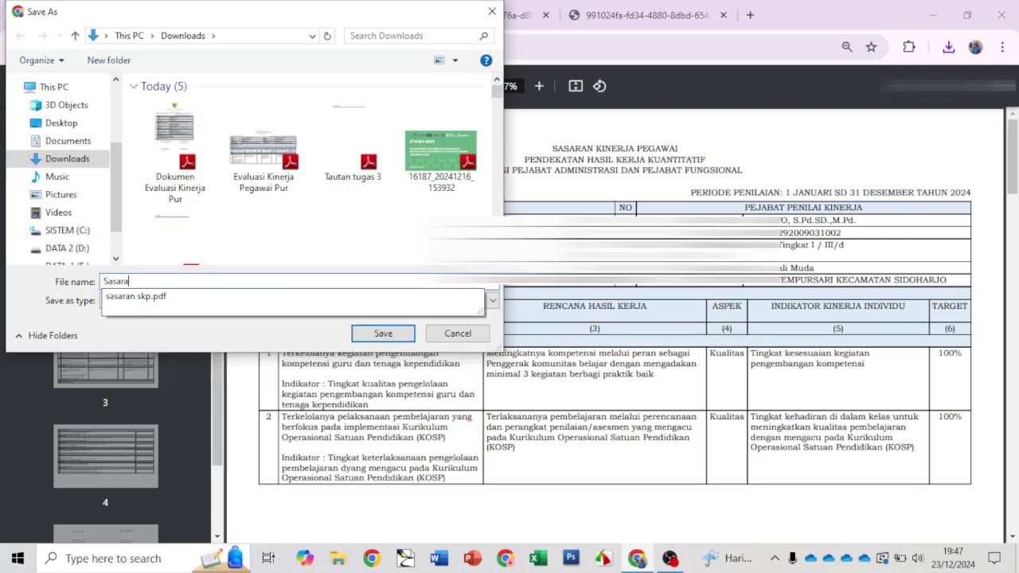
pyautogui.write('n Kinerja Pegawai Pur')
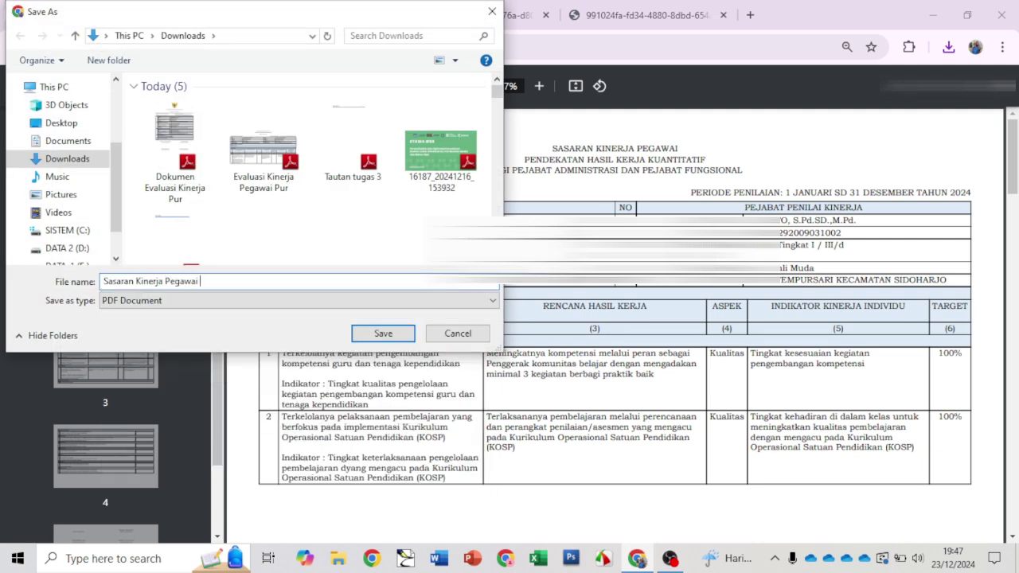
pyautogui.click(383, 336)
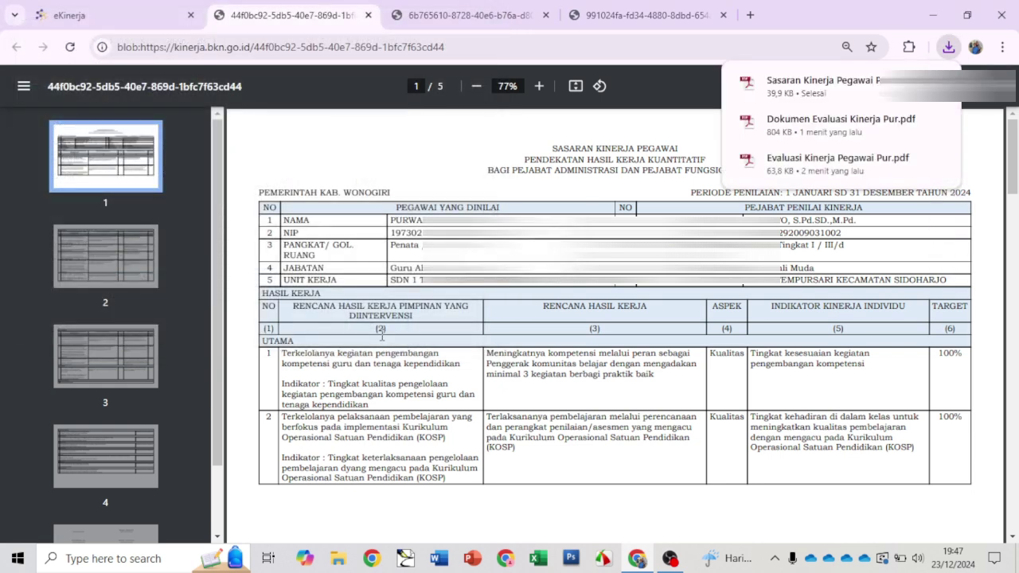
pyautogui.click(134, 25)
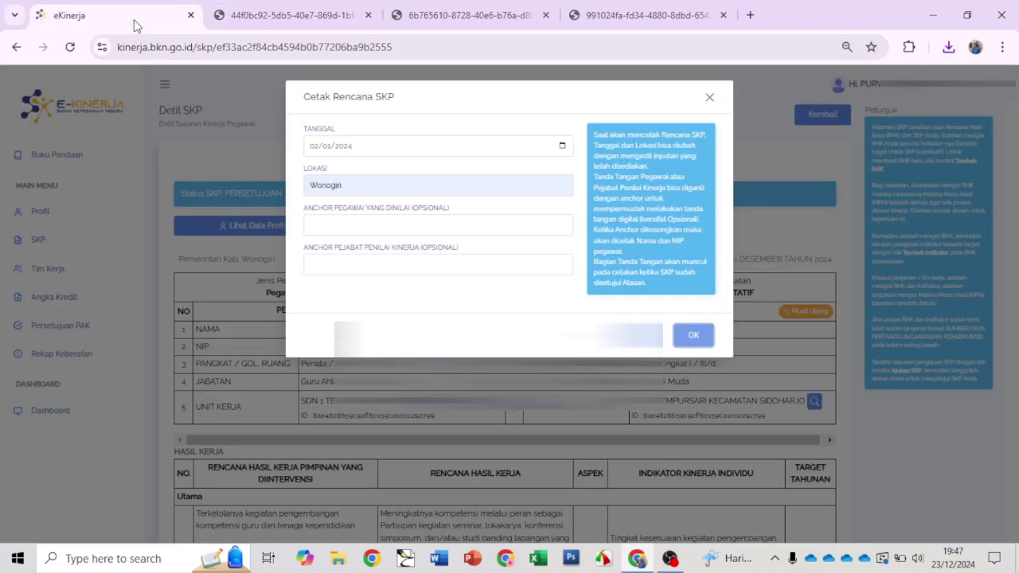
pyautogui.click(708, 100)
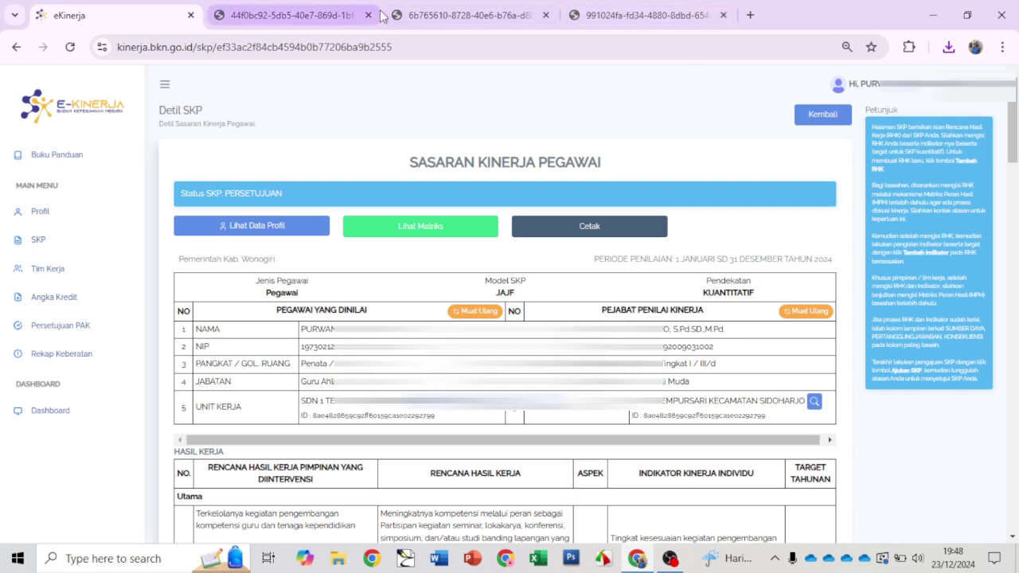
# Review the three generated documents (Sasaran Kinerja, Dokumen Evaluasi Kinerja and Evaluasi Kinerja Pegawai), then return to the SKP detail in eKinerja
pyautogui.click(324, 17)
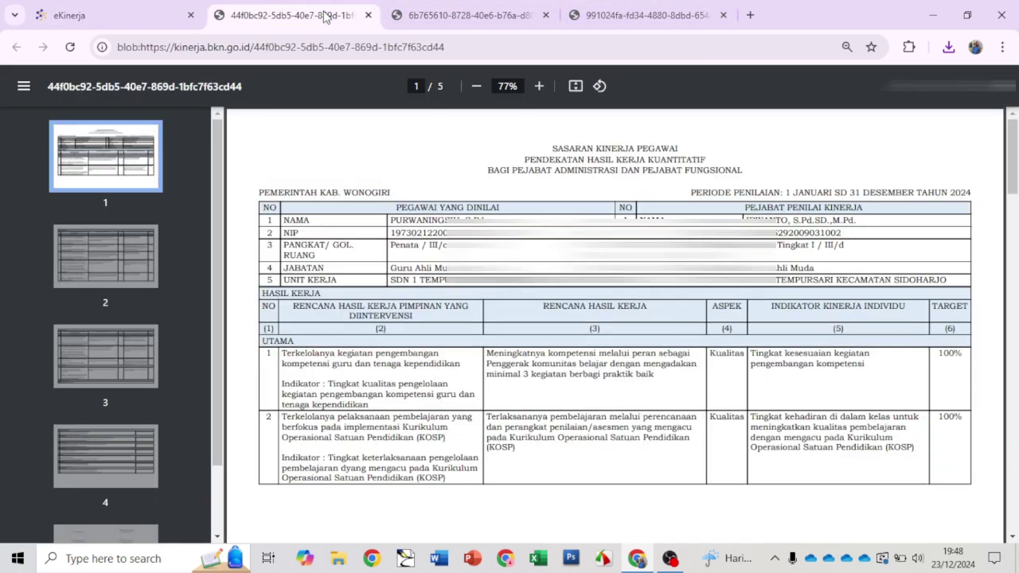
pyautogui.click(481, 15)
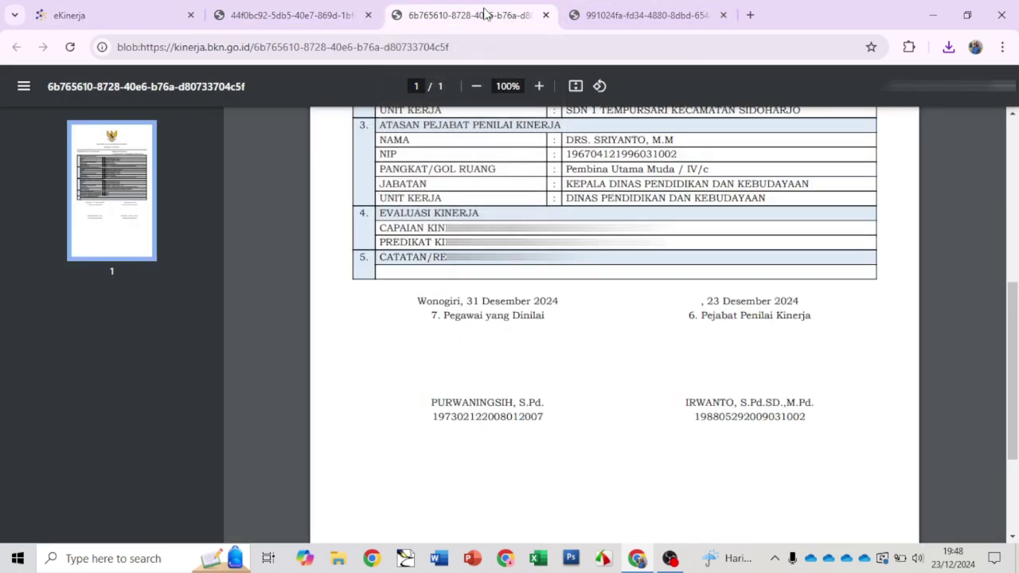
pyautogui.click(650, 17)
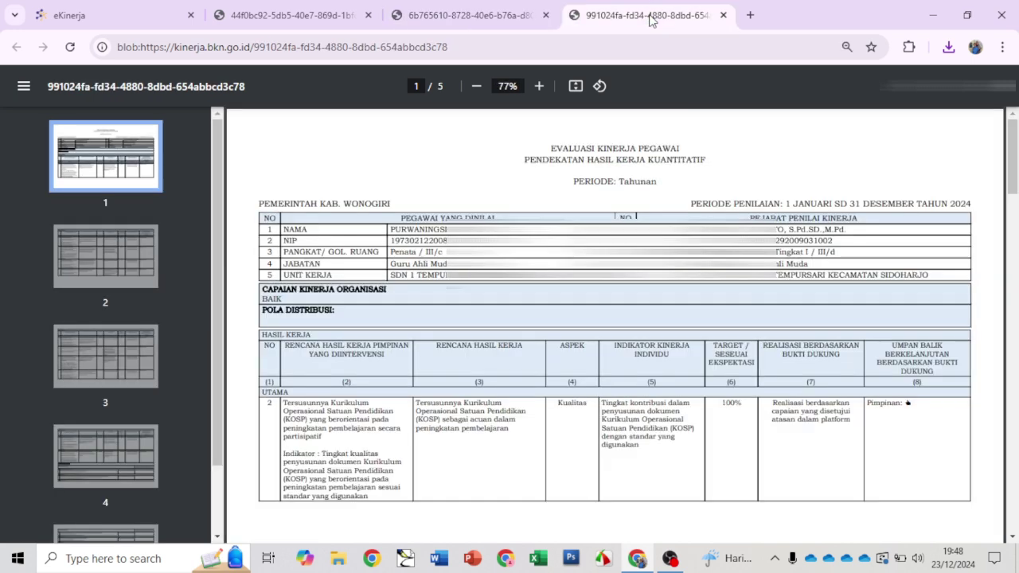
pyautogui.click(514, 17)
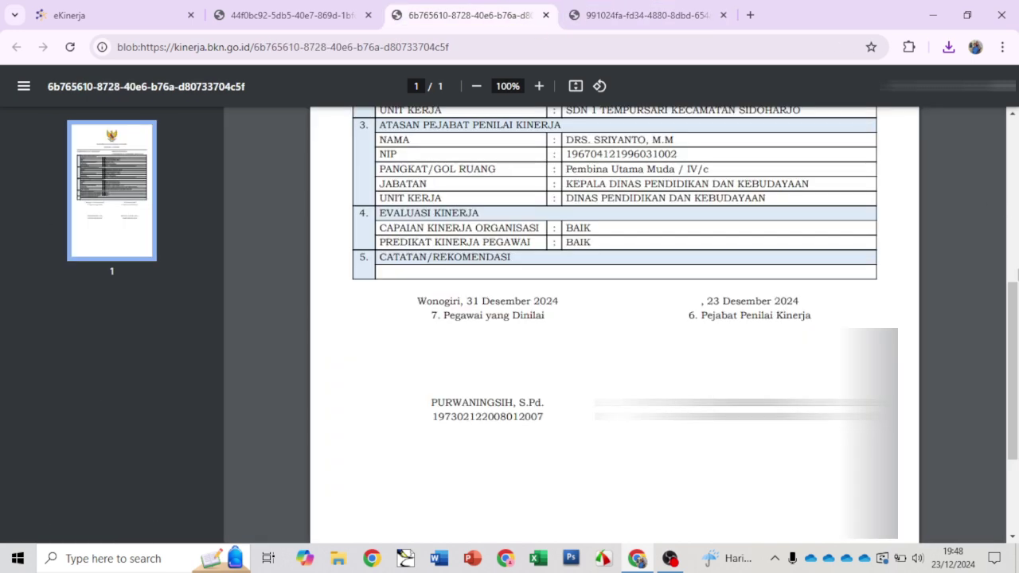
pyautogui.moveTo(1013, 323); pyautogui.dragTo(996, 130)
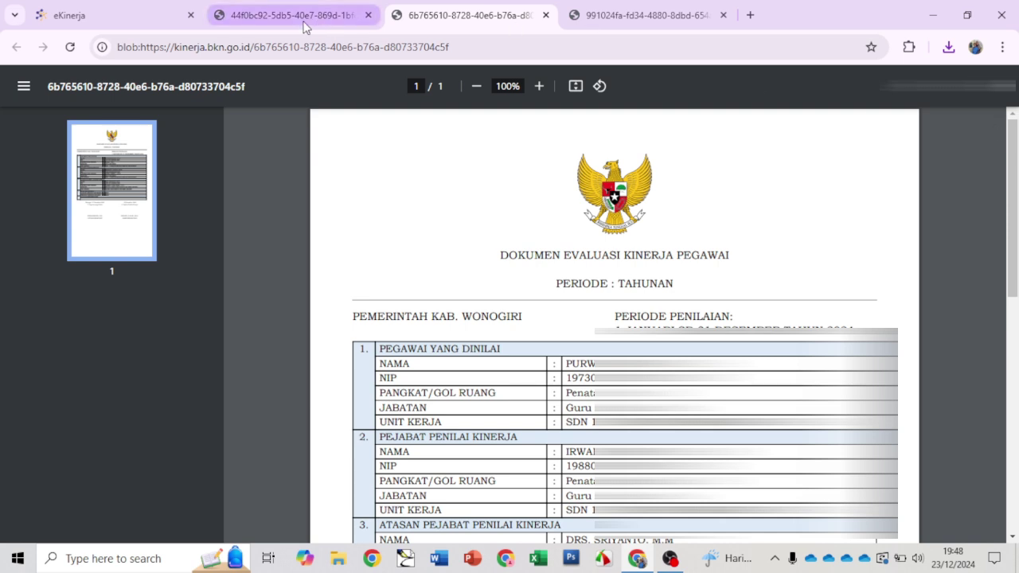
pyautogui.click(111, 18)
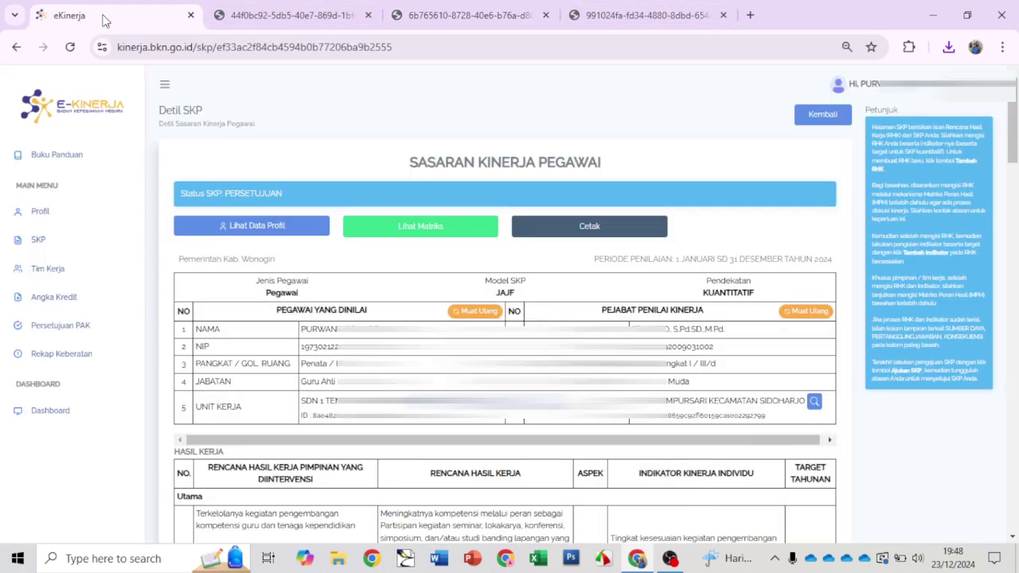